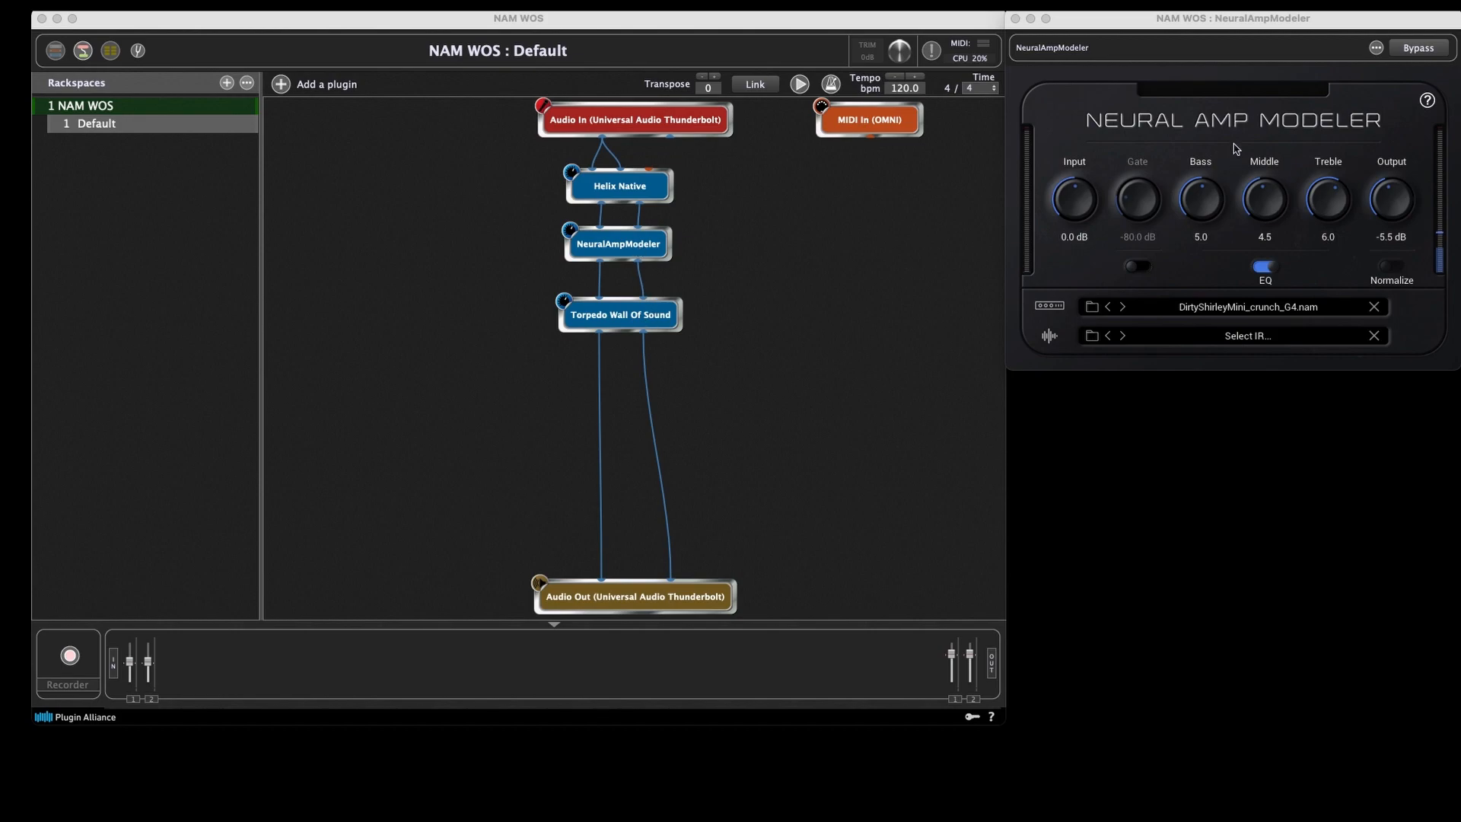
Open Helix Native, load the favorite Hedgehog D9 into the empty block, and compare the sound with it bypassed and enabled
{"action": "double_click", "coordinate": [629, 188]}
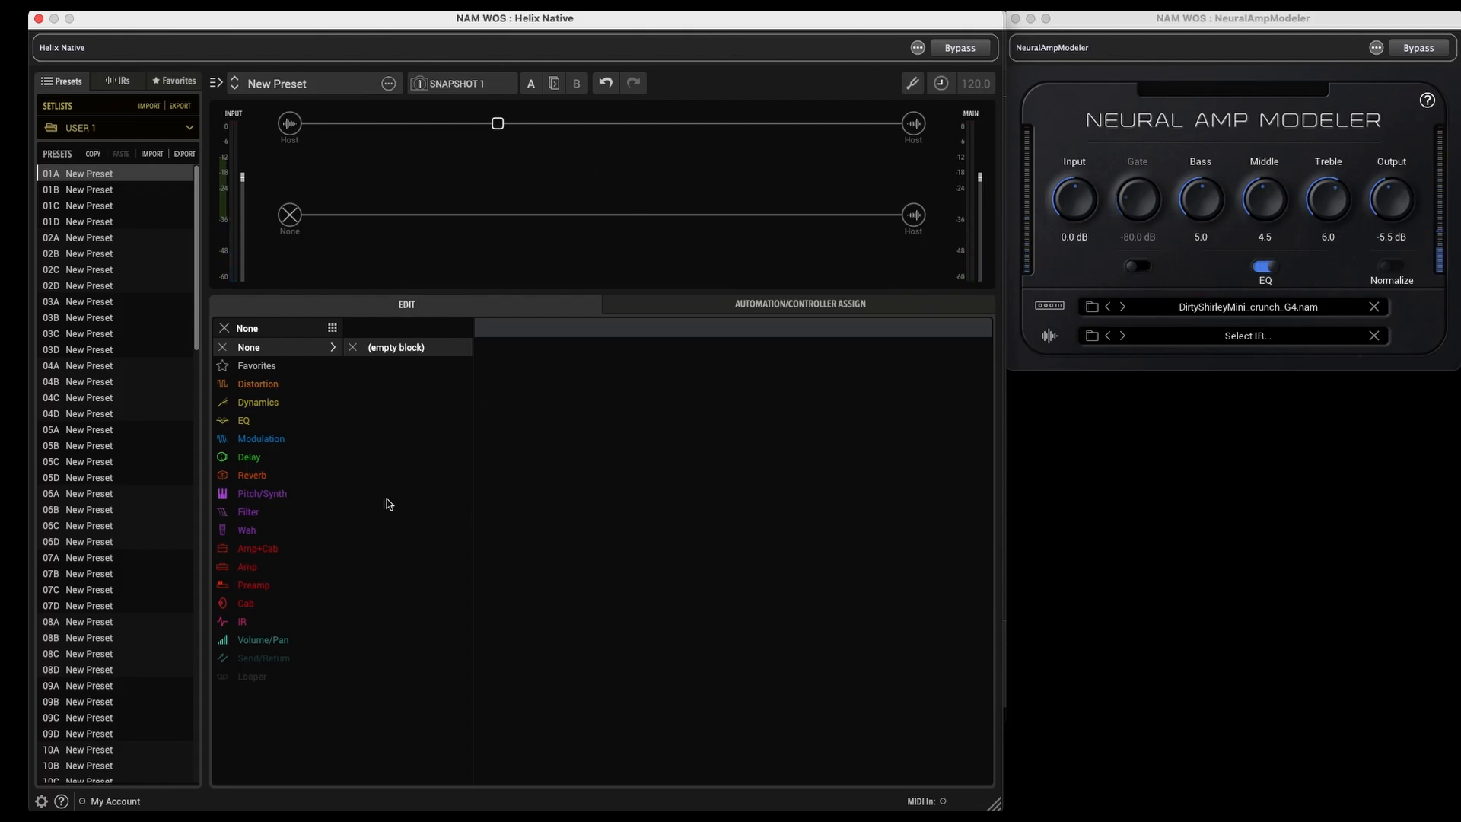
{"action": "left_click", "coordinate": [268, 388]}
{"action": "left_click", "coordinate": [296, 366]}
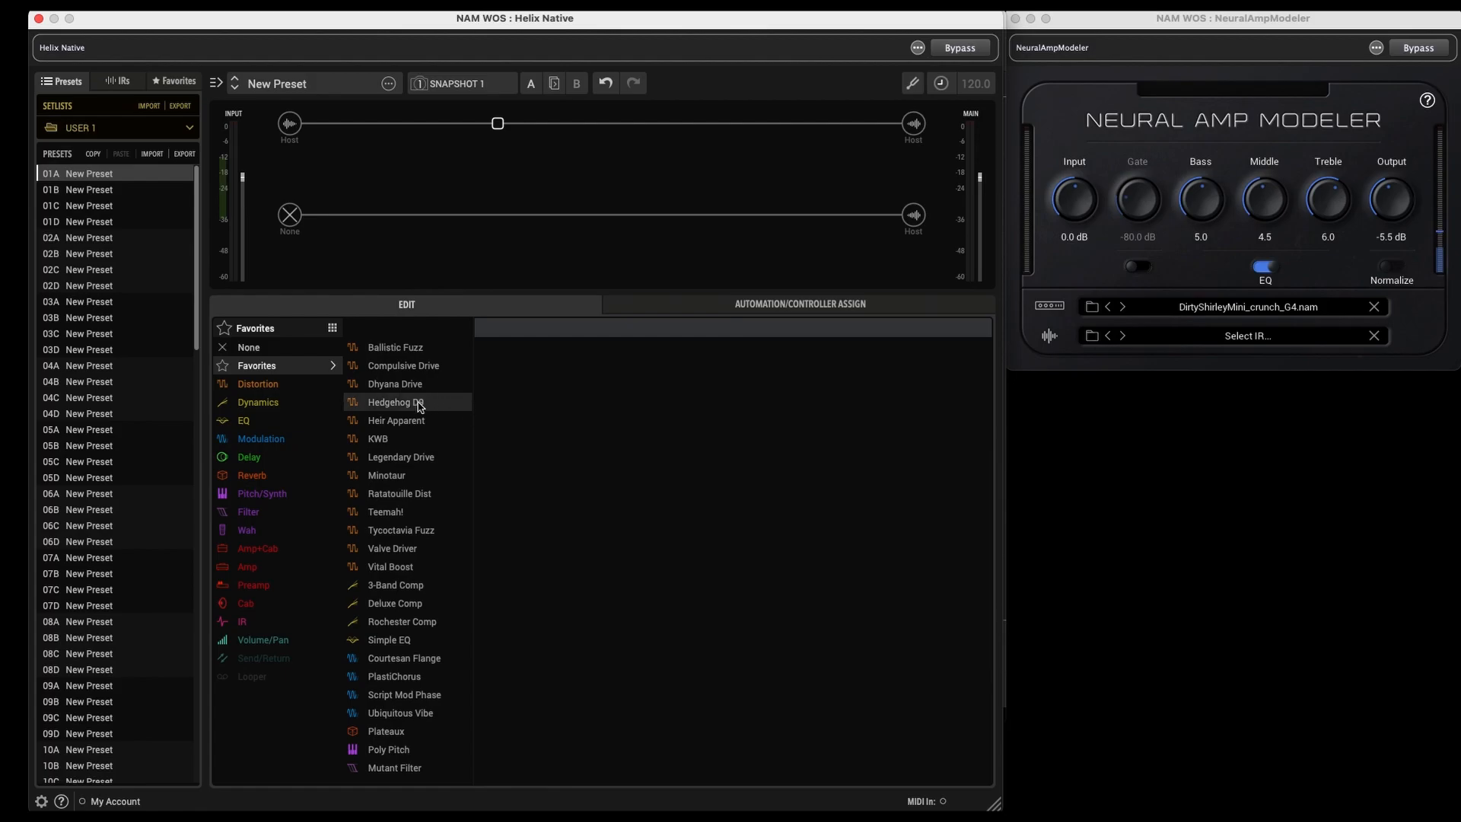
{"action": "left_click", "coordinate": [422, 403]}
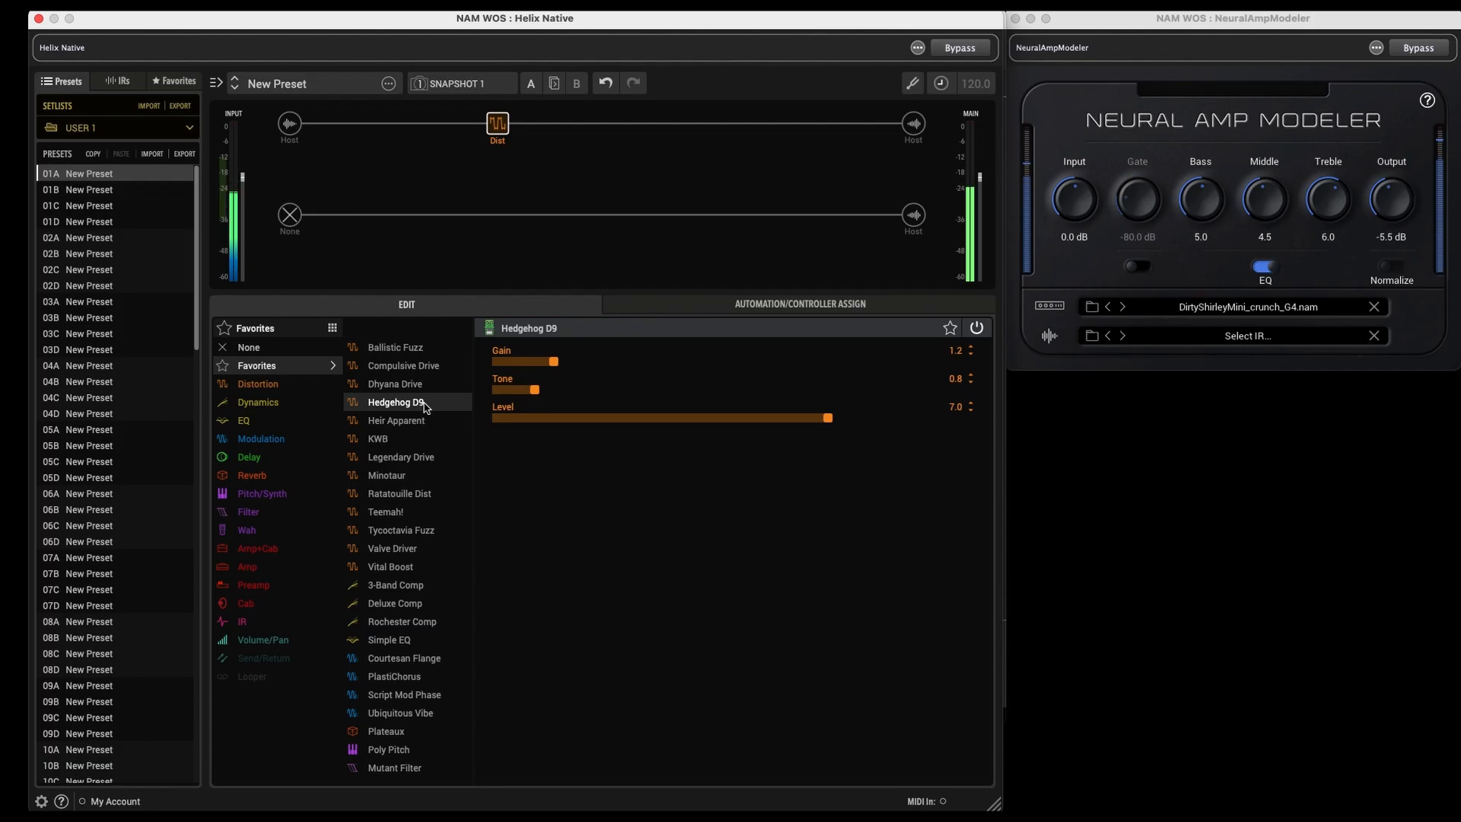
{"action": "left_click", "coordinate": [978, 329]}
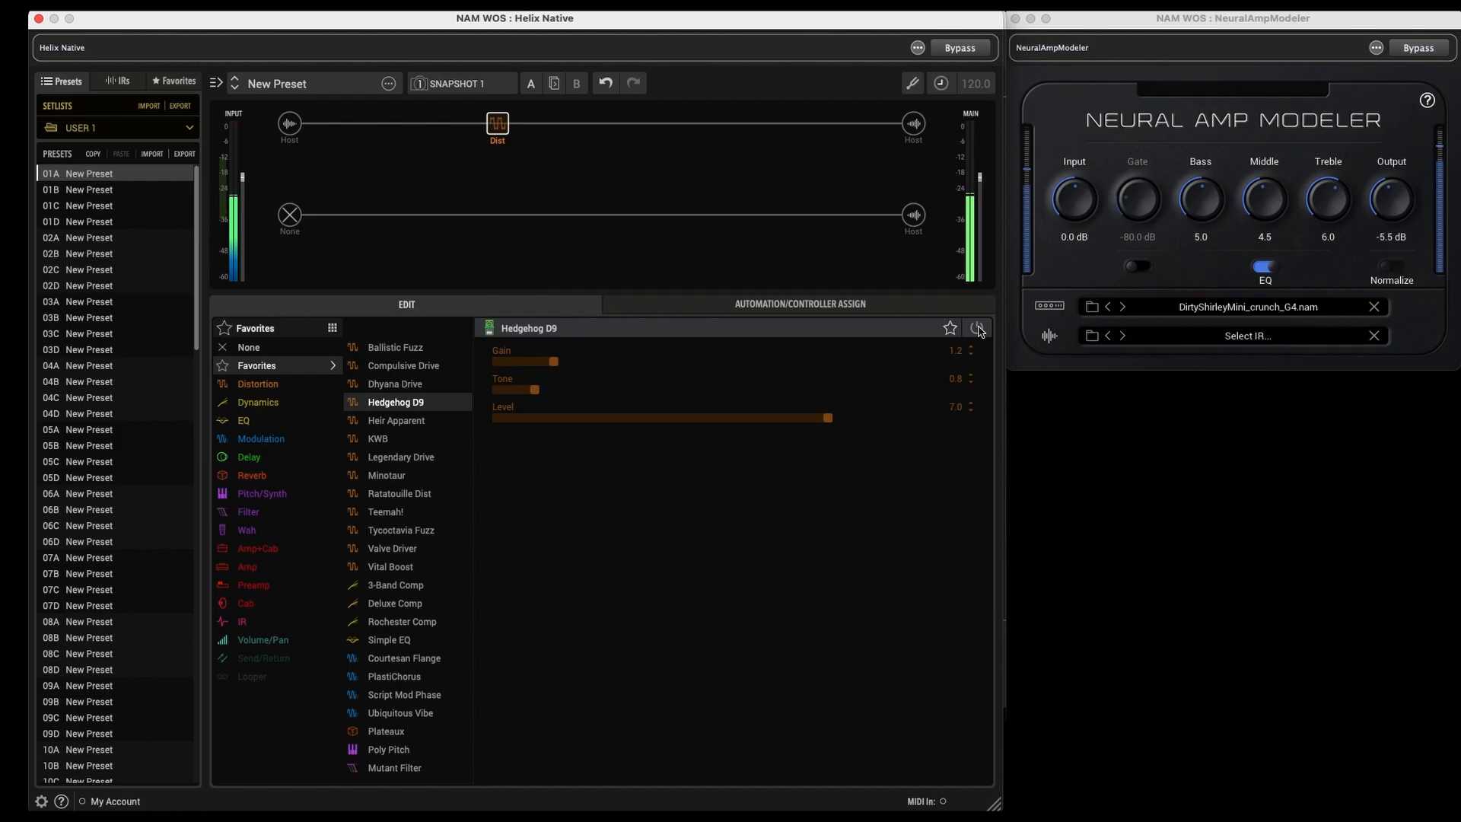
{"action": "left_click", "coordinate": [978, 329]}
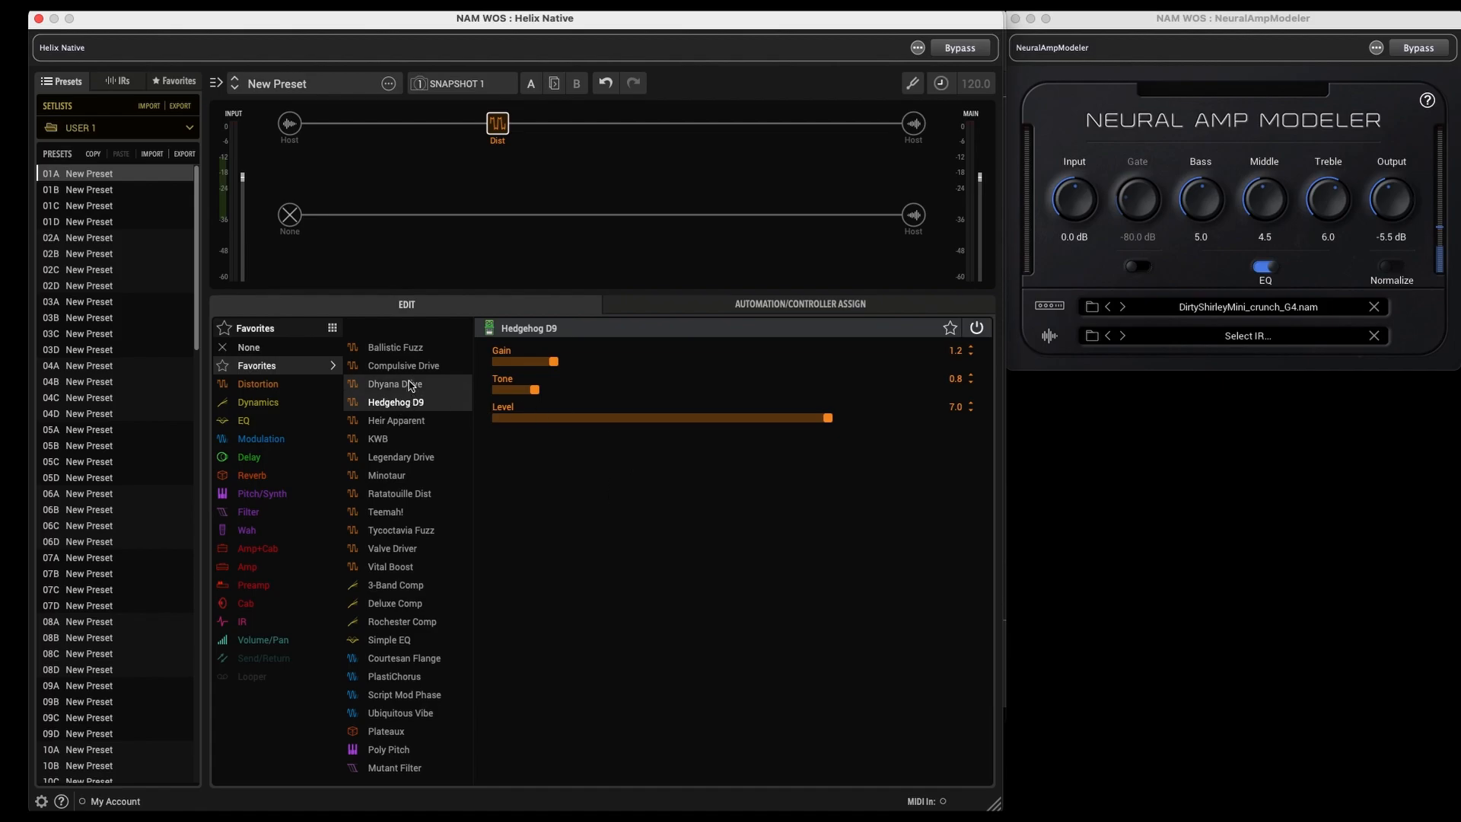
Swap the distortion block to Teemah!, adjust its Treble Cut to 4.0, and compare it bypassed and enabled
{"action": "left_click", "coordinate": [414, 520]}
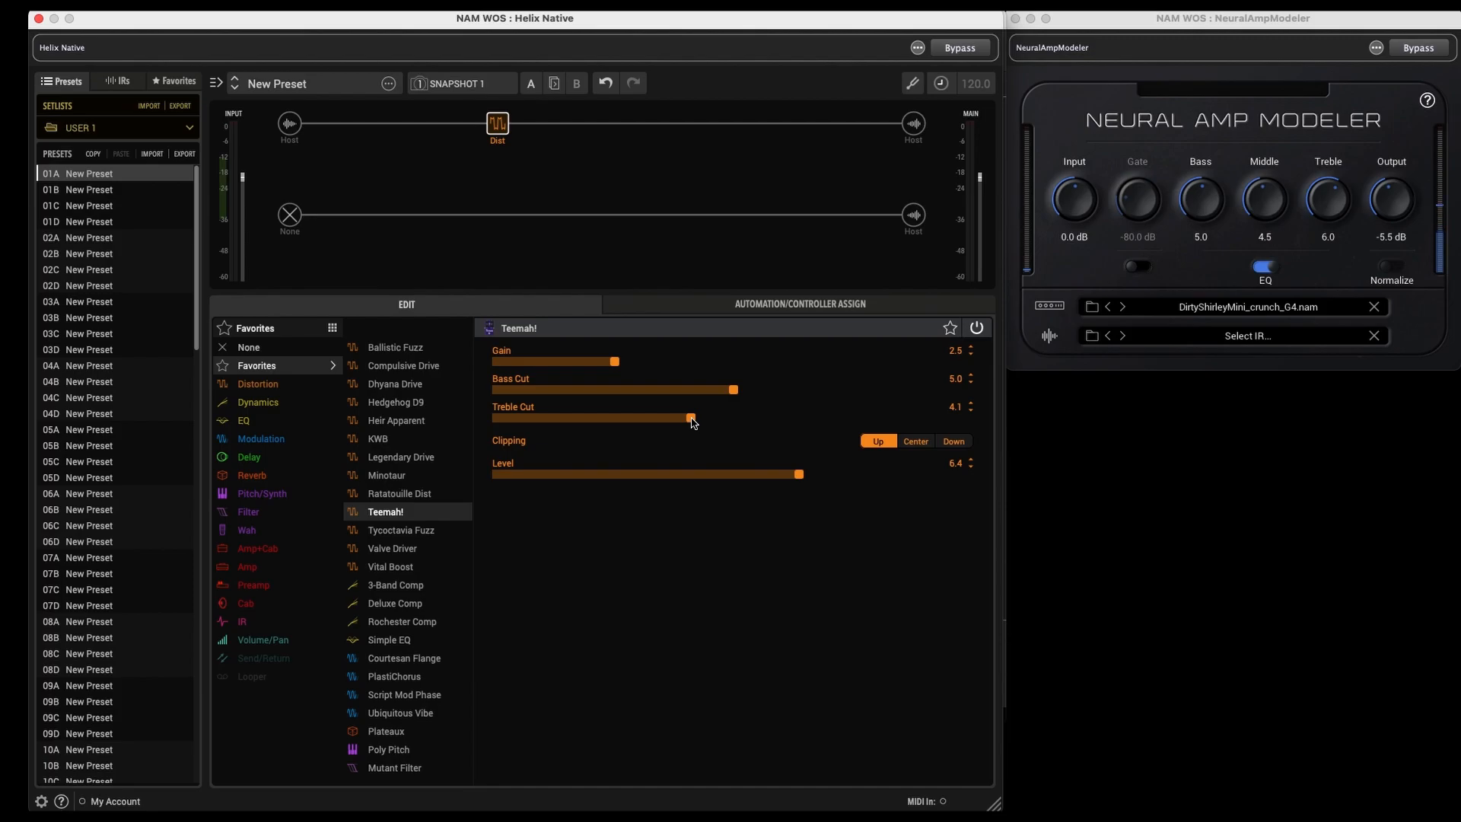
{"action": "mouse_move", "coordinate": [692, 423]}
{"action": "left_mouse_down"}
{"action": "mouse_move", "coordinate": [790, 422]}
{"action": "mouse_move", "coordinate": [694, 421]}
{"action": "left_mouse_up"}
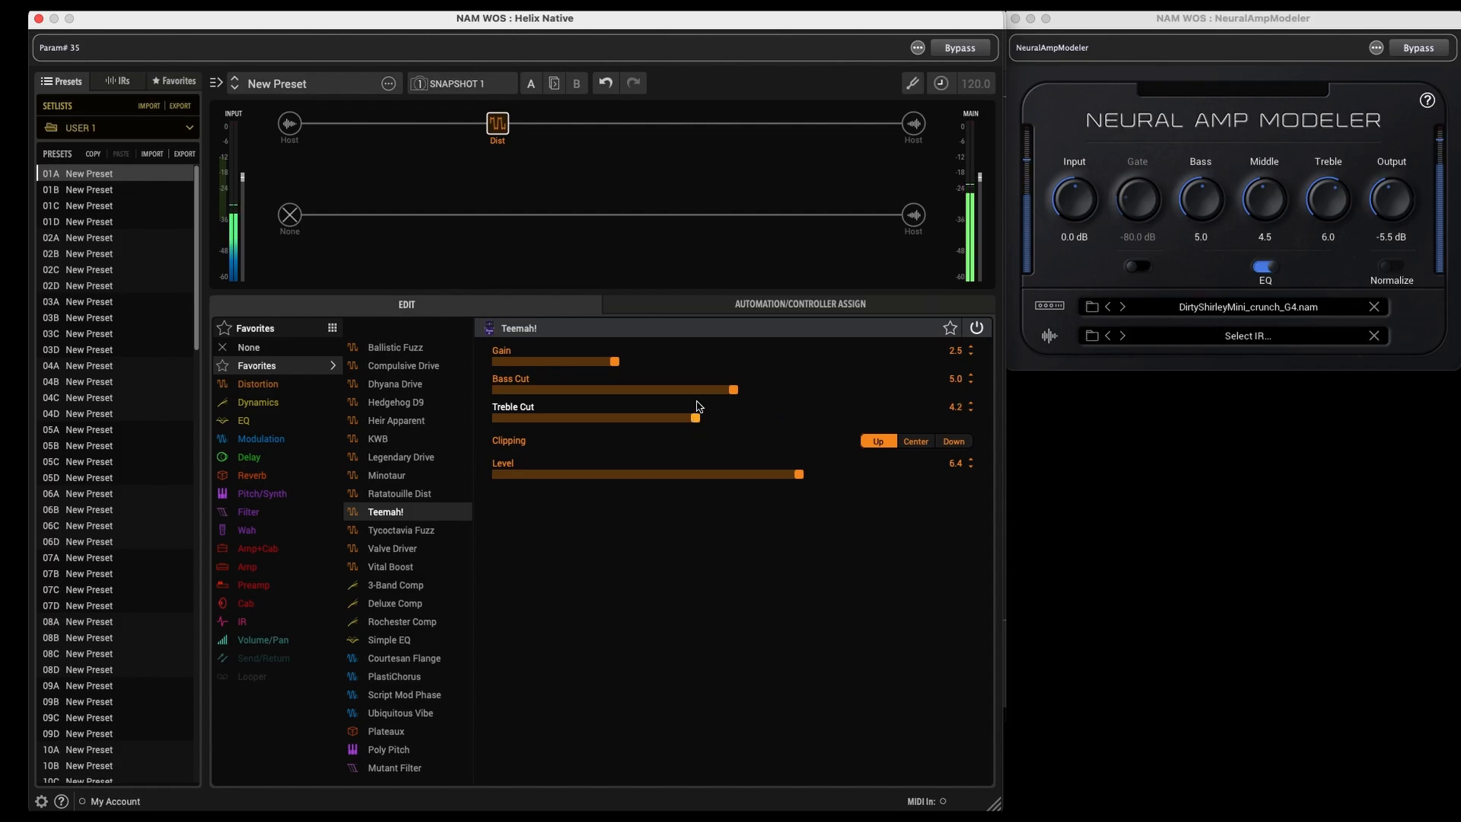
{"action": "left_click_drag", "start_coordinate": [695, 427], "coordinate": [583, 423]}
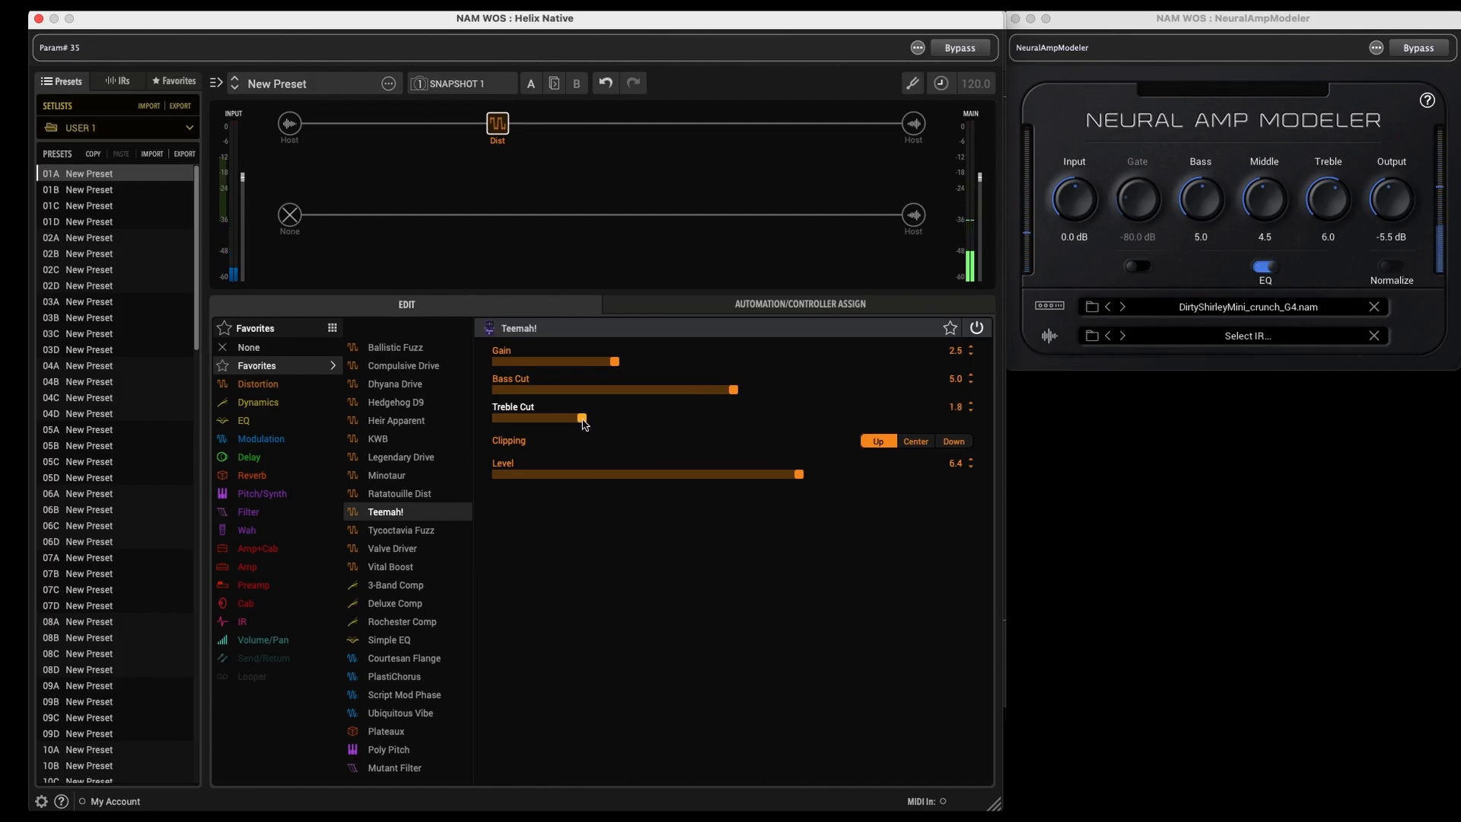
{"action": "left_click_drag", "start_coordinate": [584, 424], "coordinate": [687, 418]}
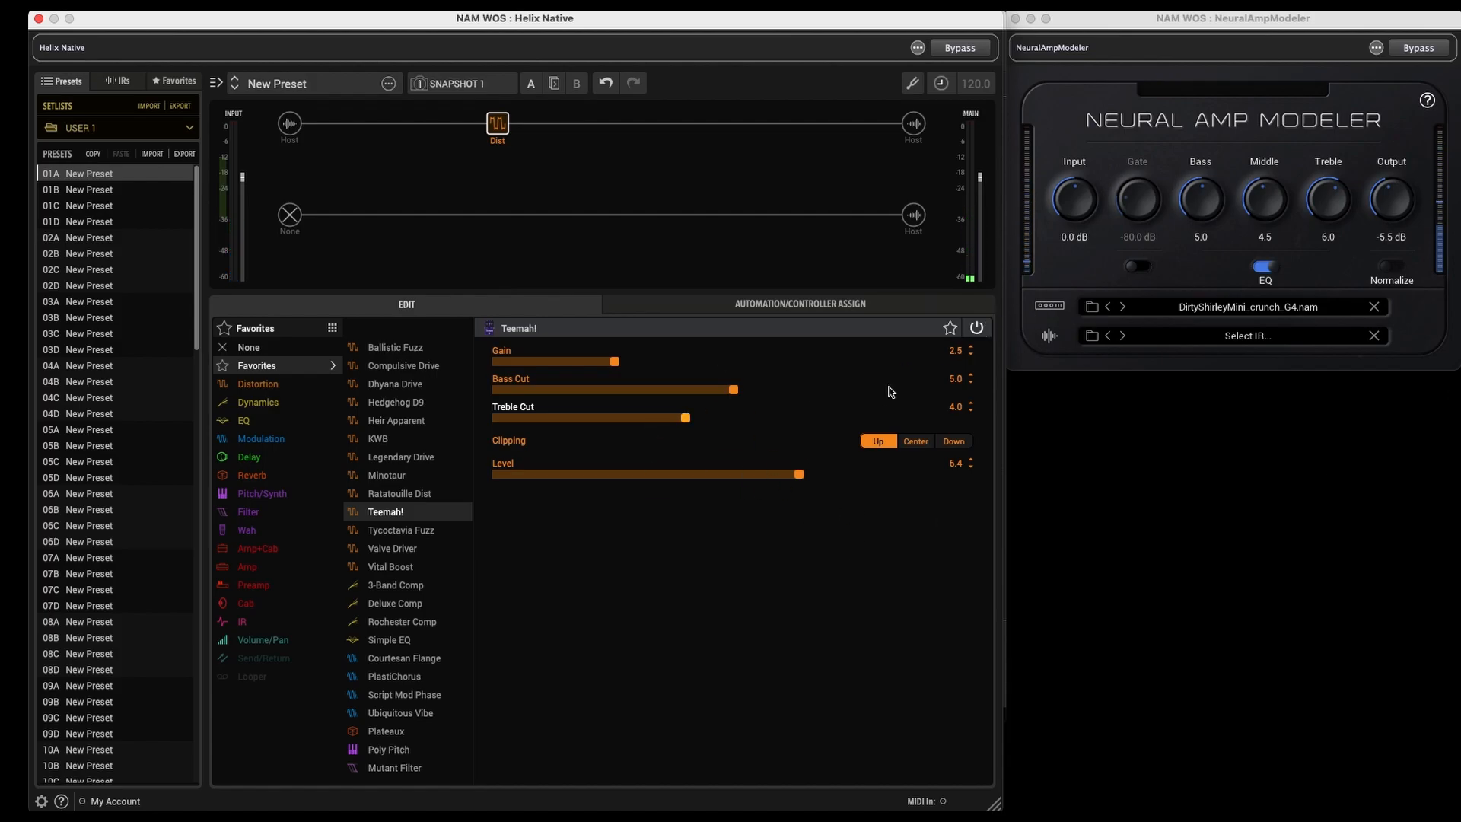
{"action": "left_click", "coordinate": [977, 330]}
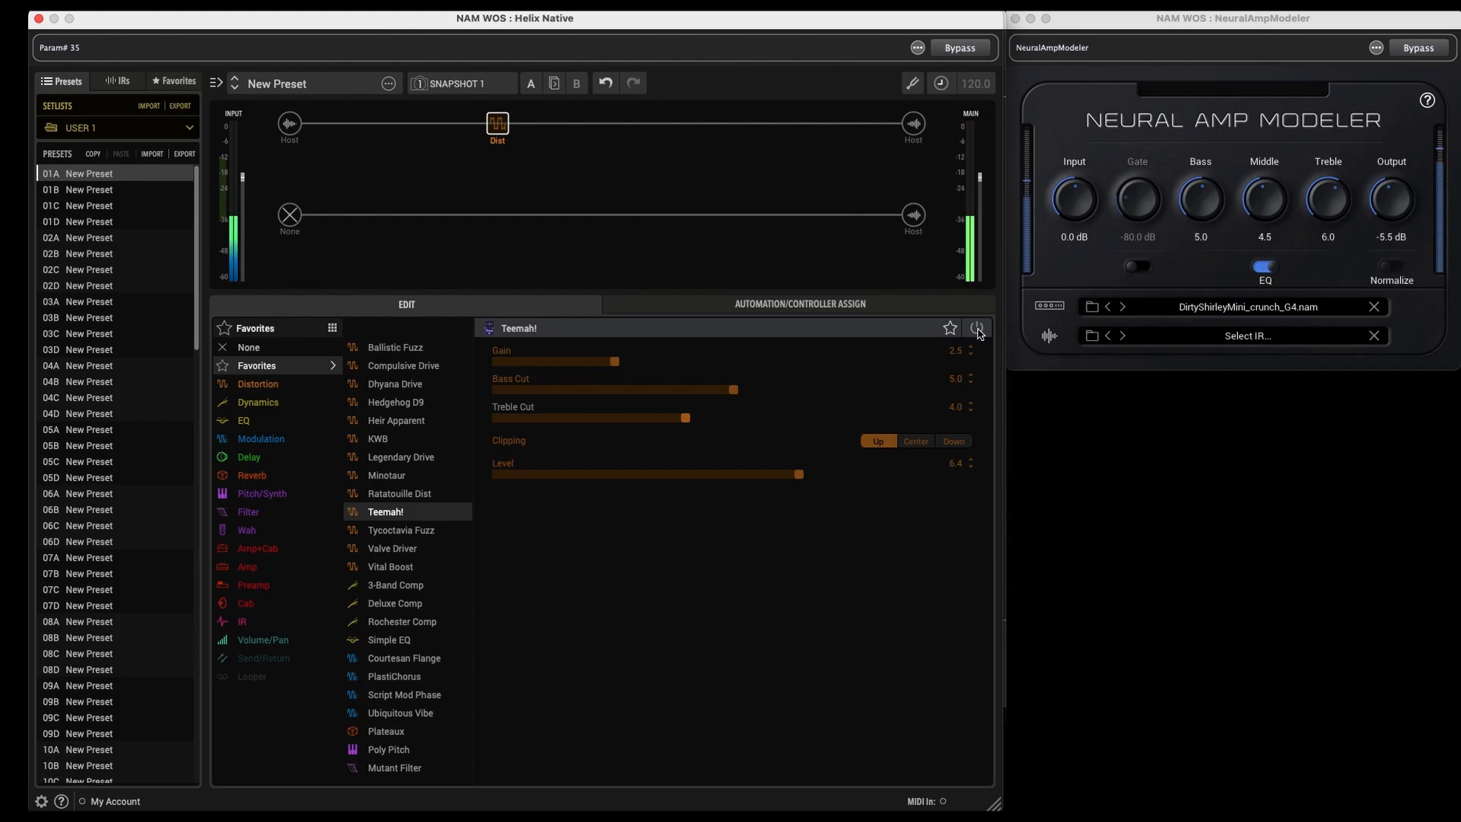
{"action": "left_click", "coordinate": [976, 330]}
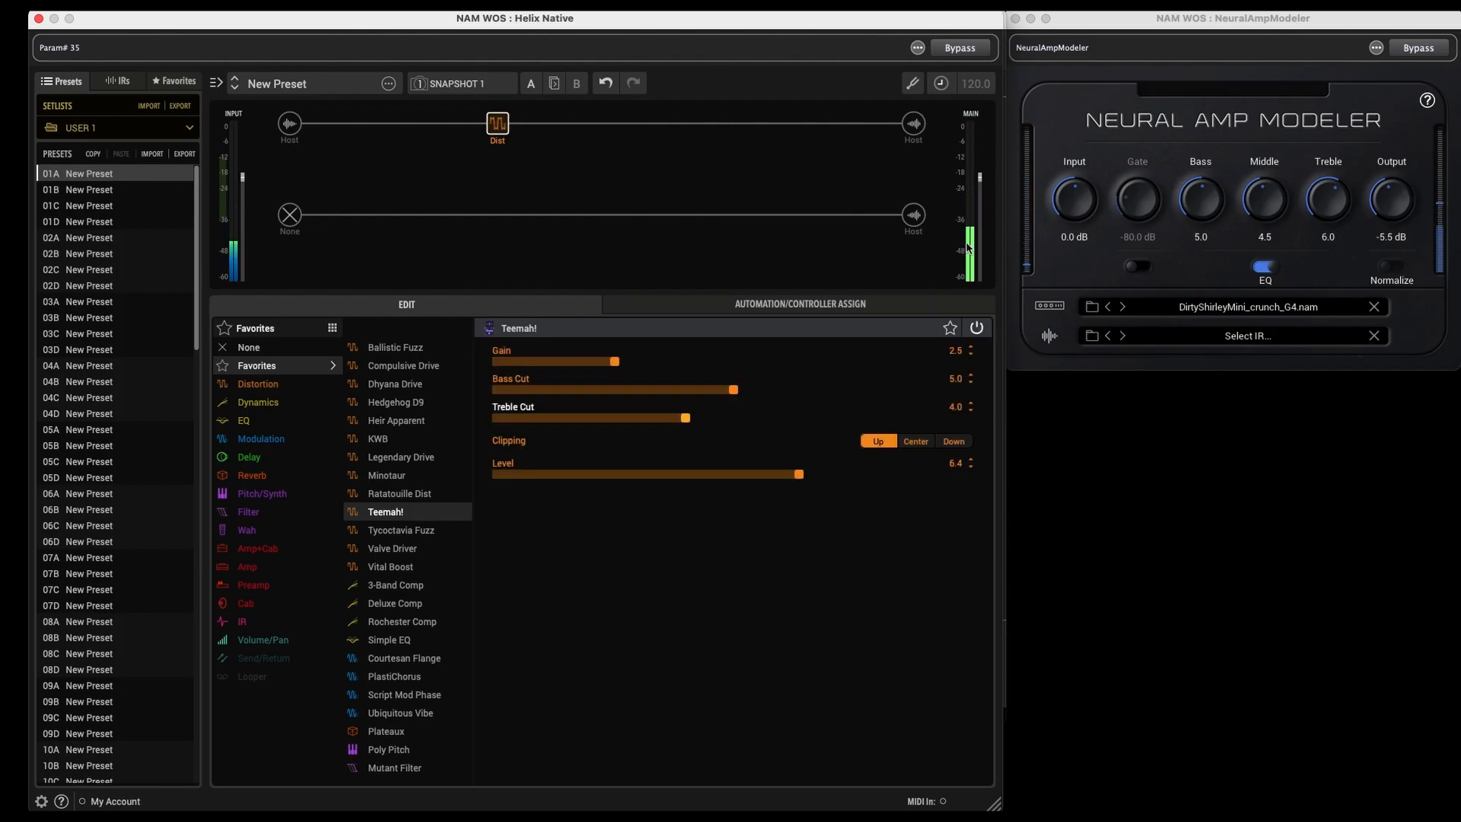
{"action": "mouse_move", "coordinate": [981, 185]}
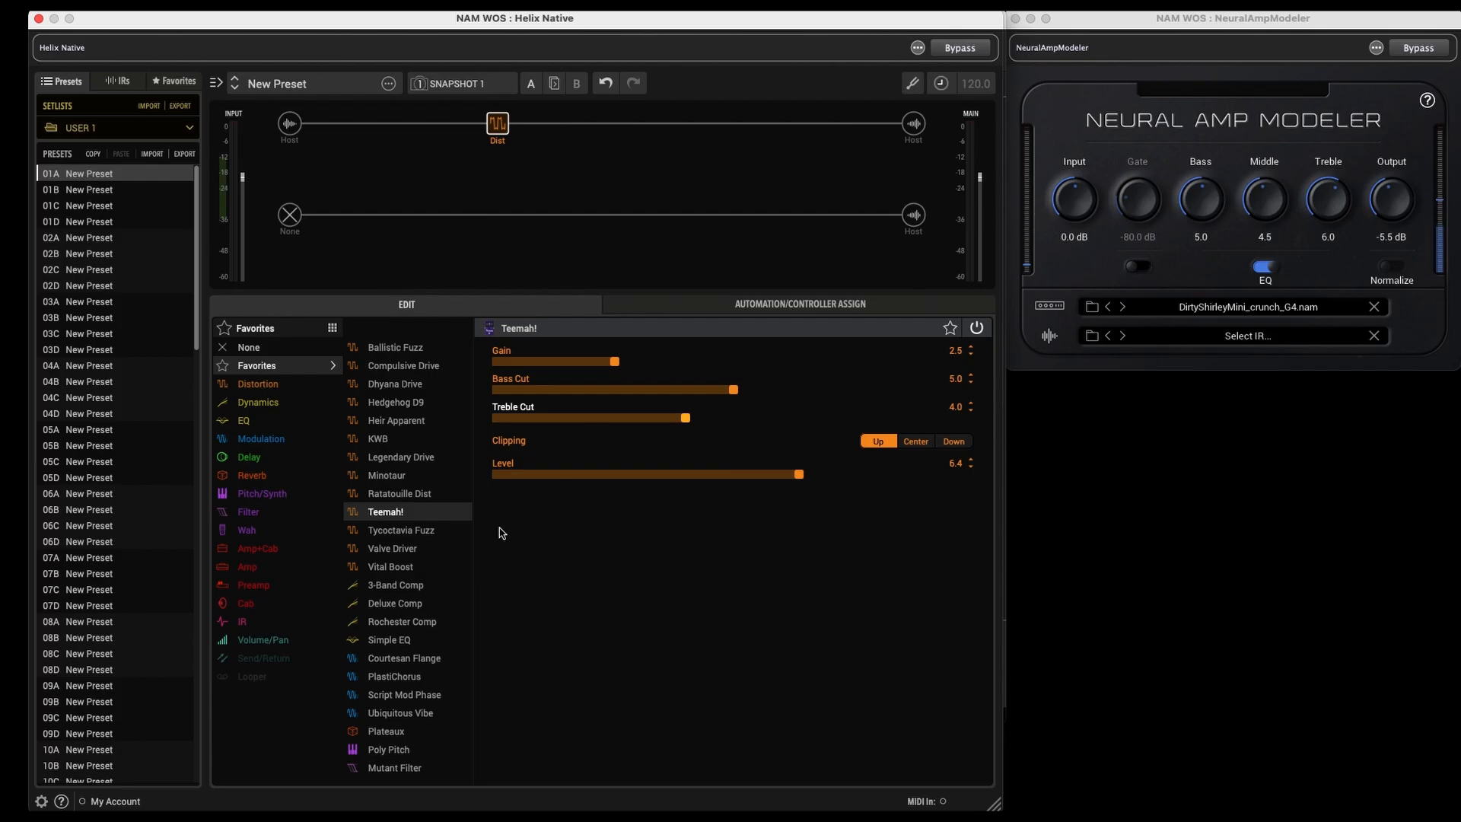
Audition Valve Driver, Minotaur, KWB, Ratatouille Dist and Ballistic Fuzz one after another in the distortion block
{"action": "left_click", "coordinate": [421, 550]}
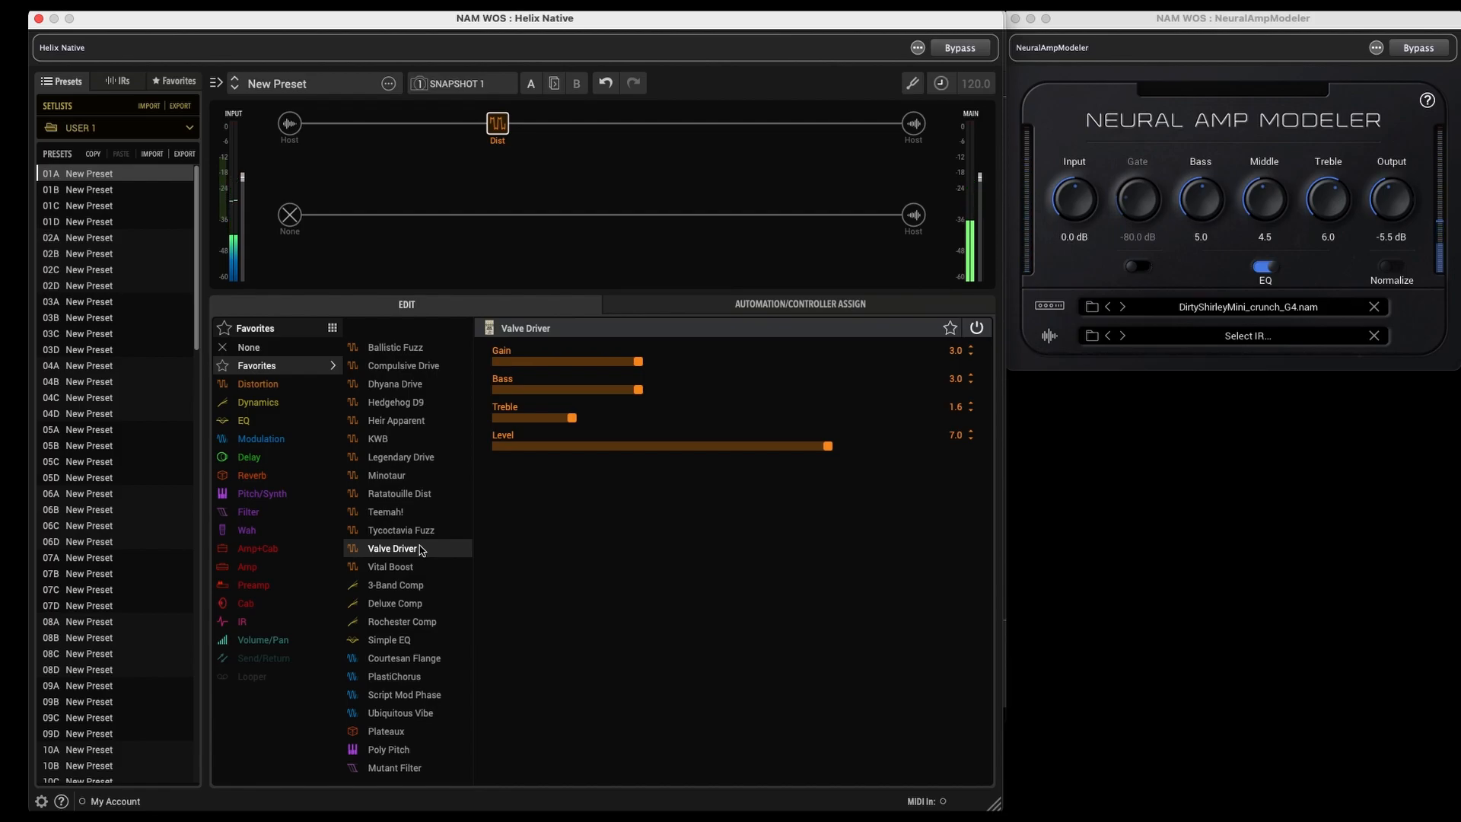
{"action": "left_click", "coordinate": [422, 476]}
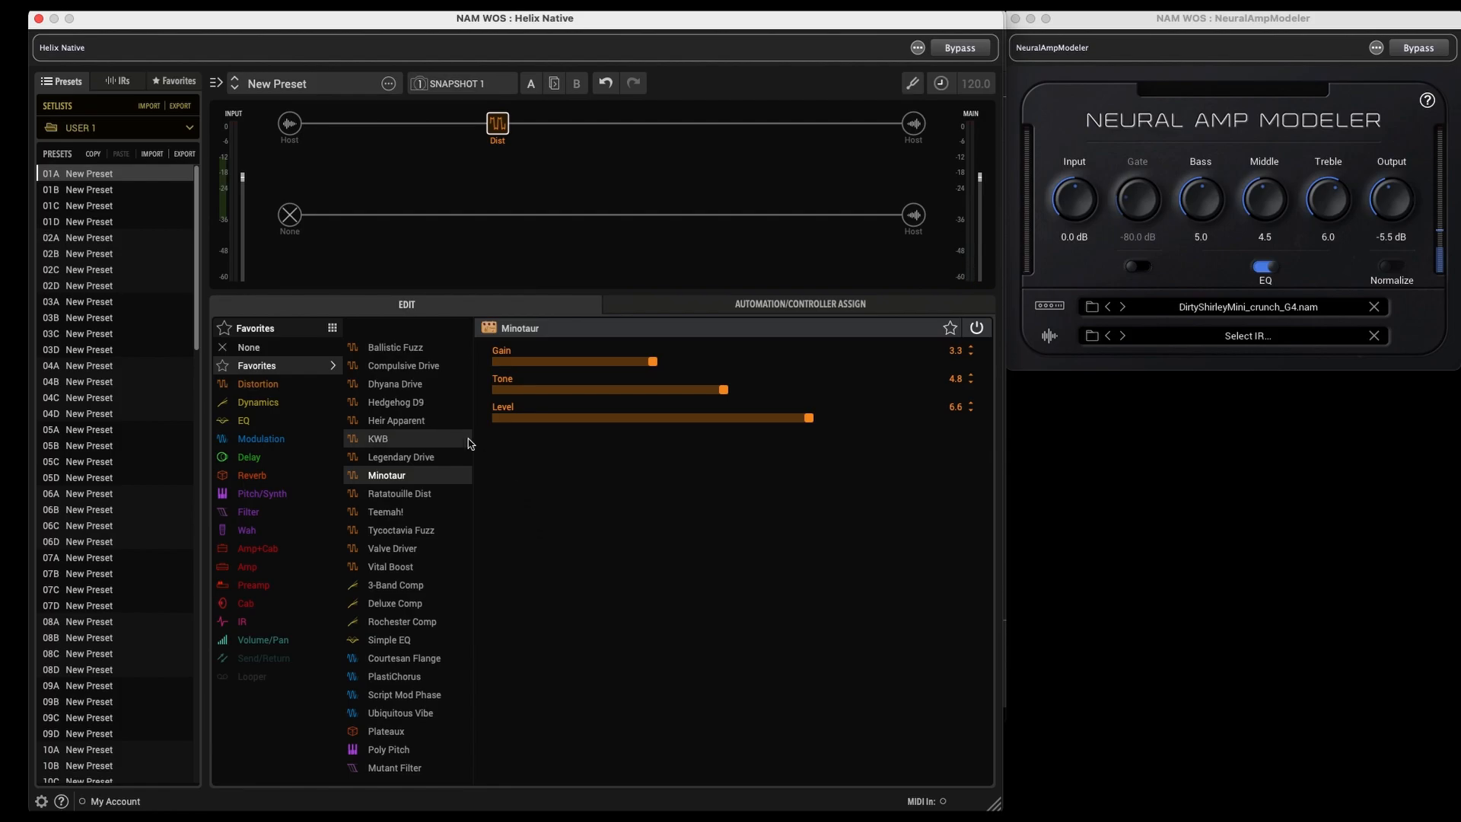
{"action": "left_click", "coordinate": [424, 440]}
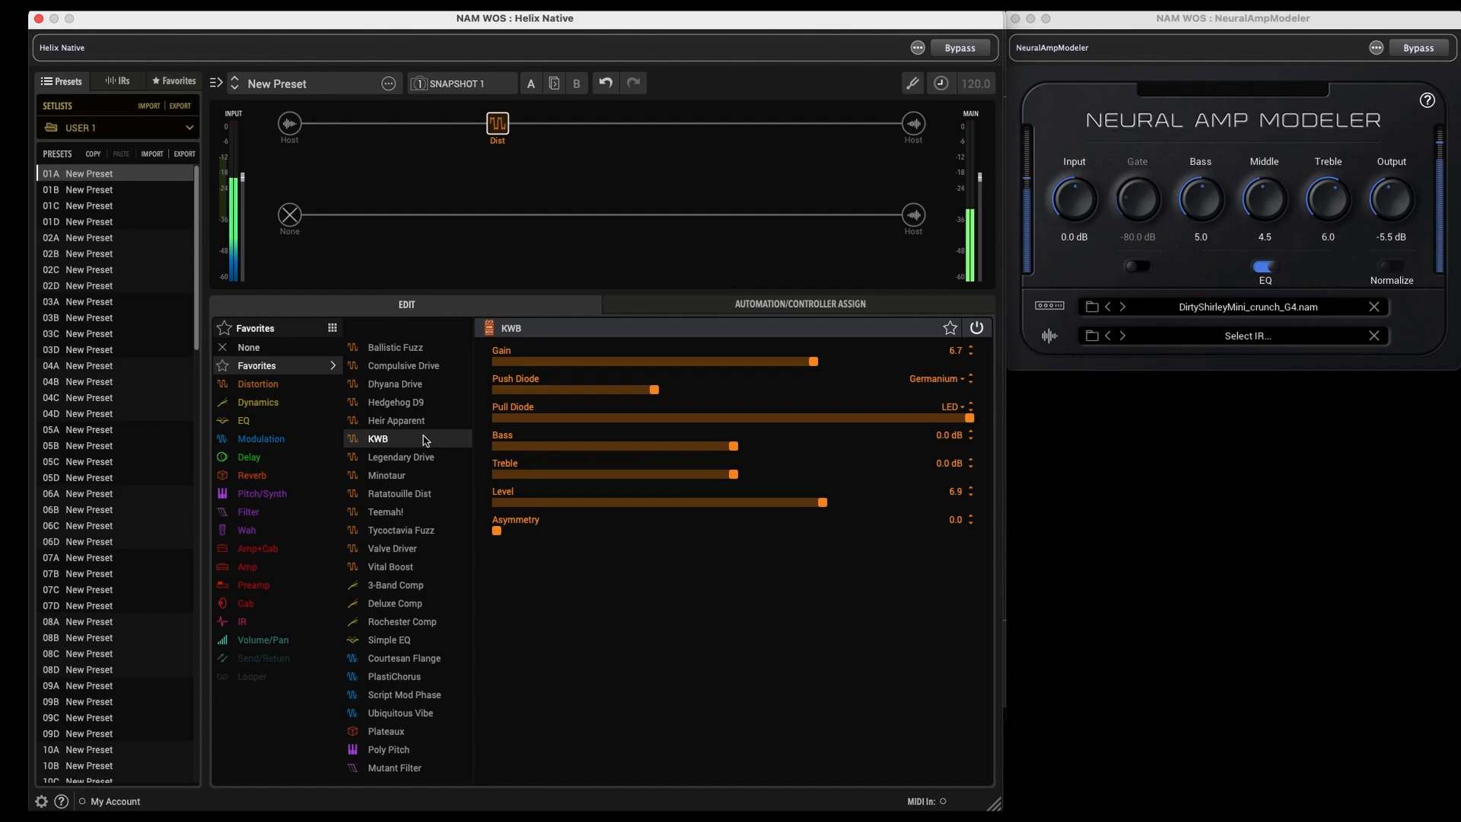
{"action": "left_click", "coordinate": [395, 494]}
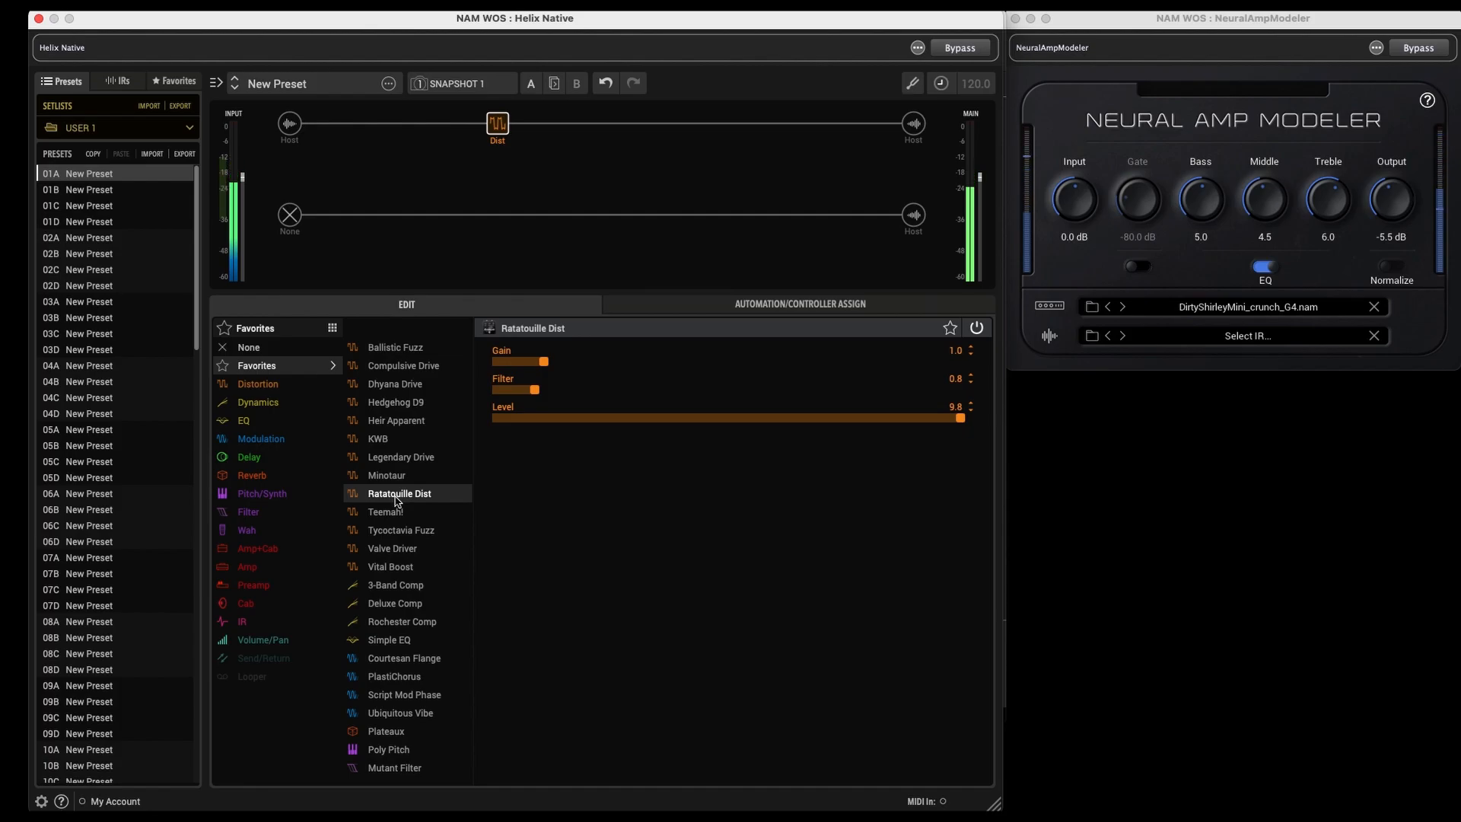
{"action": "left_click", "coordinate": [394, 353]}
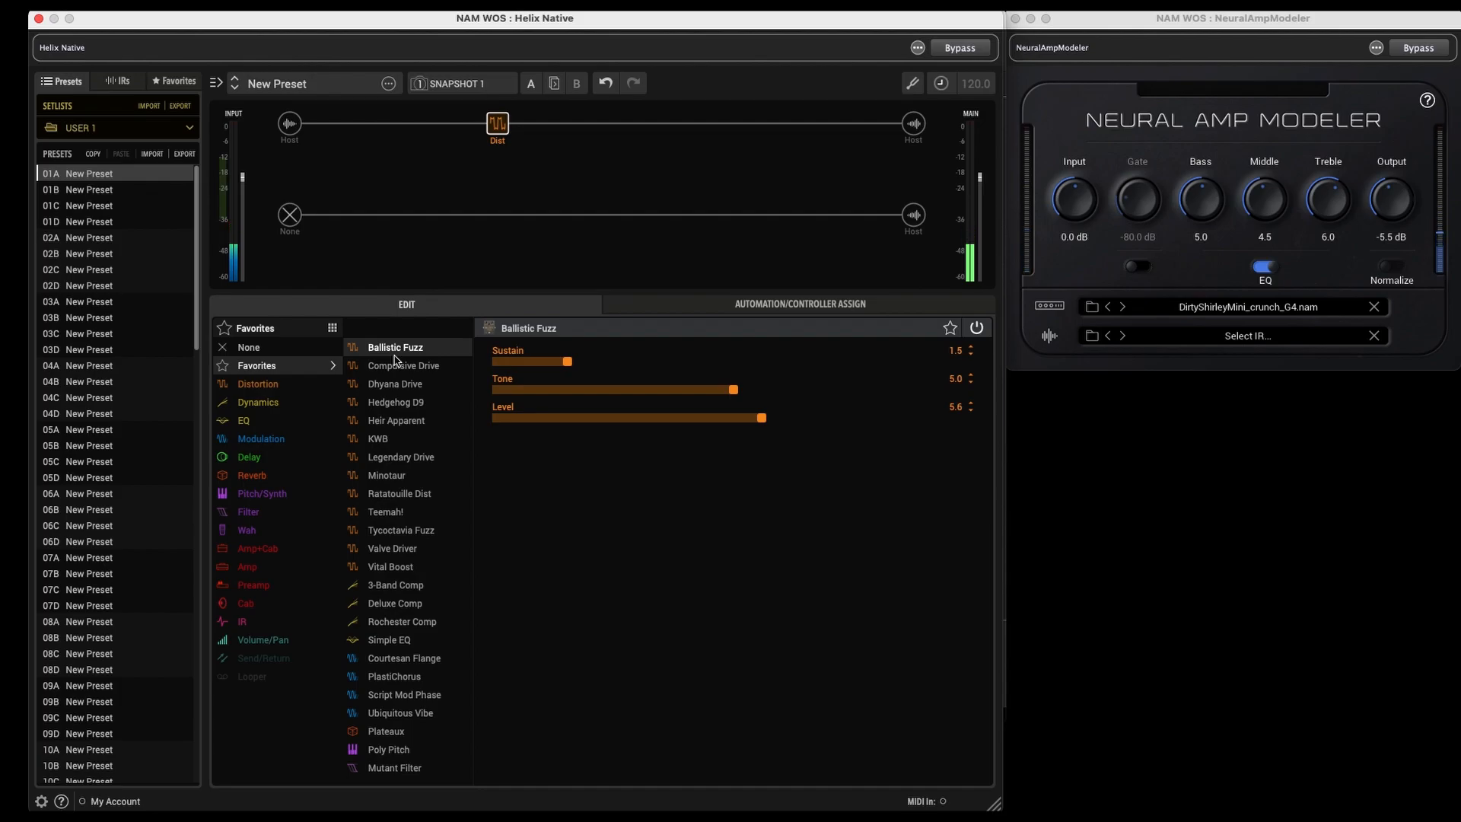
Swap the block to Vital Boost and compare the sound with it bypassed and enabled
{"action": "left_click", "coordinate": [412, 575]}
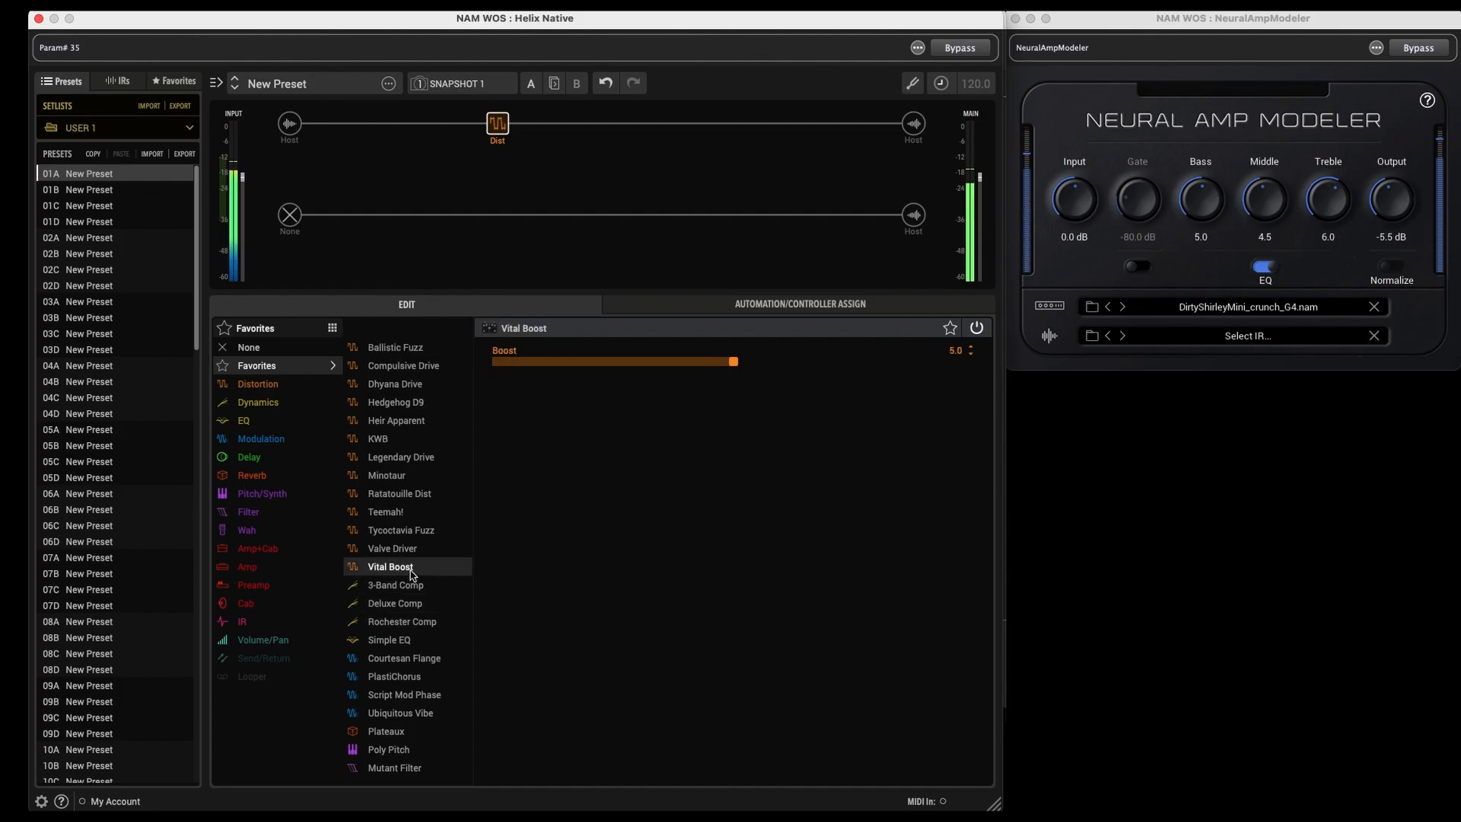
{"action": "left_click", "coordinate": [977, 328]}
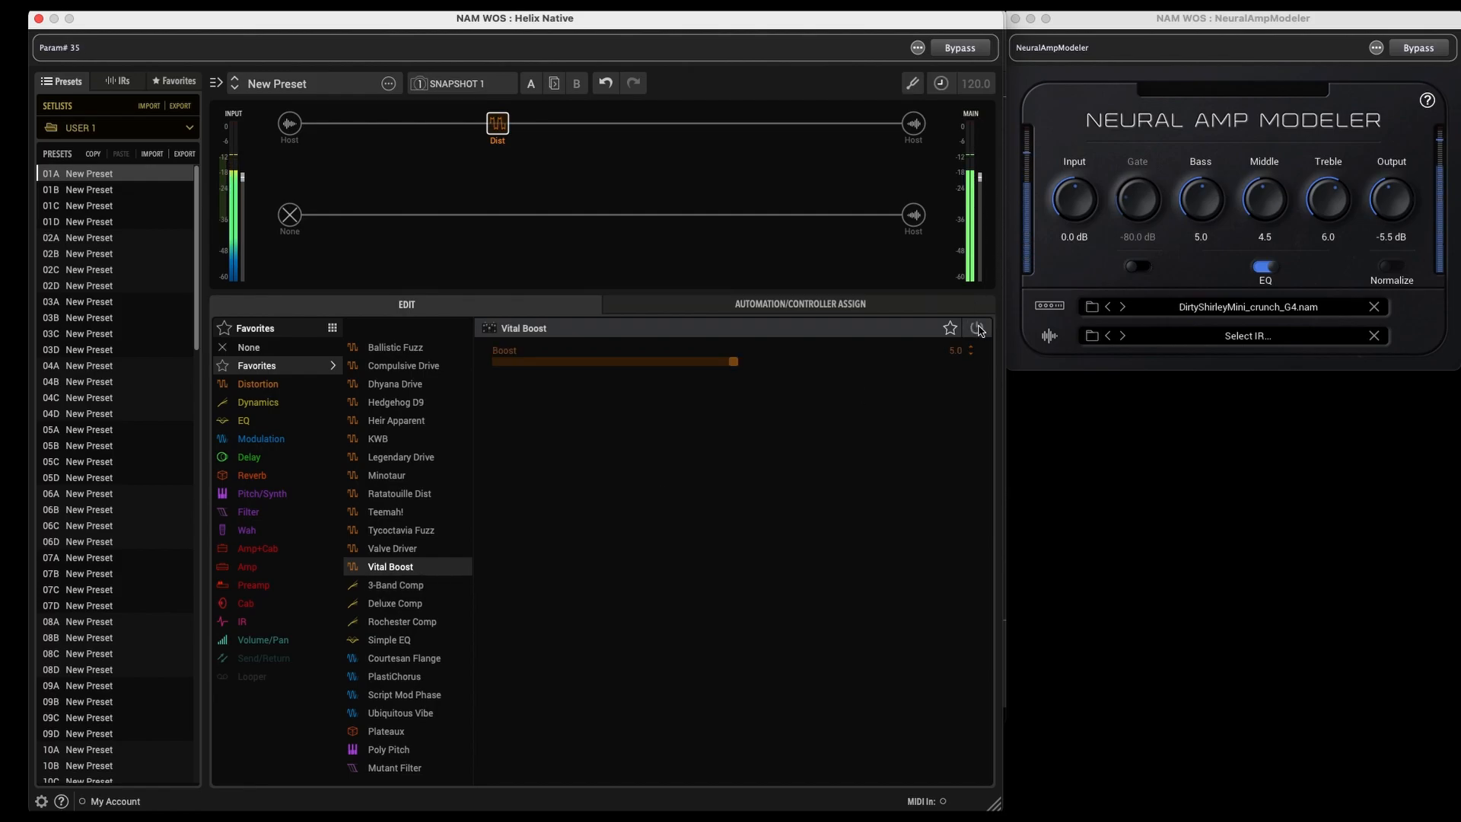
{"action": "left_click", "coordinate": [976, 328]}
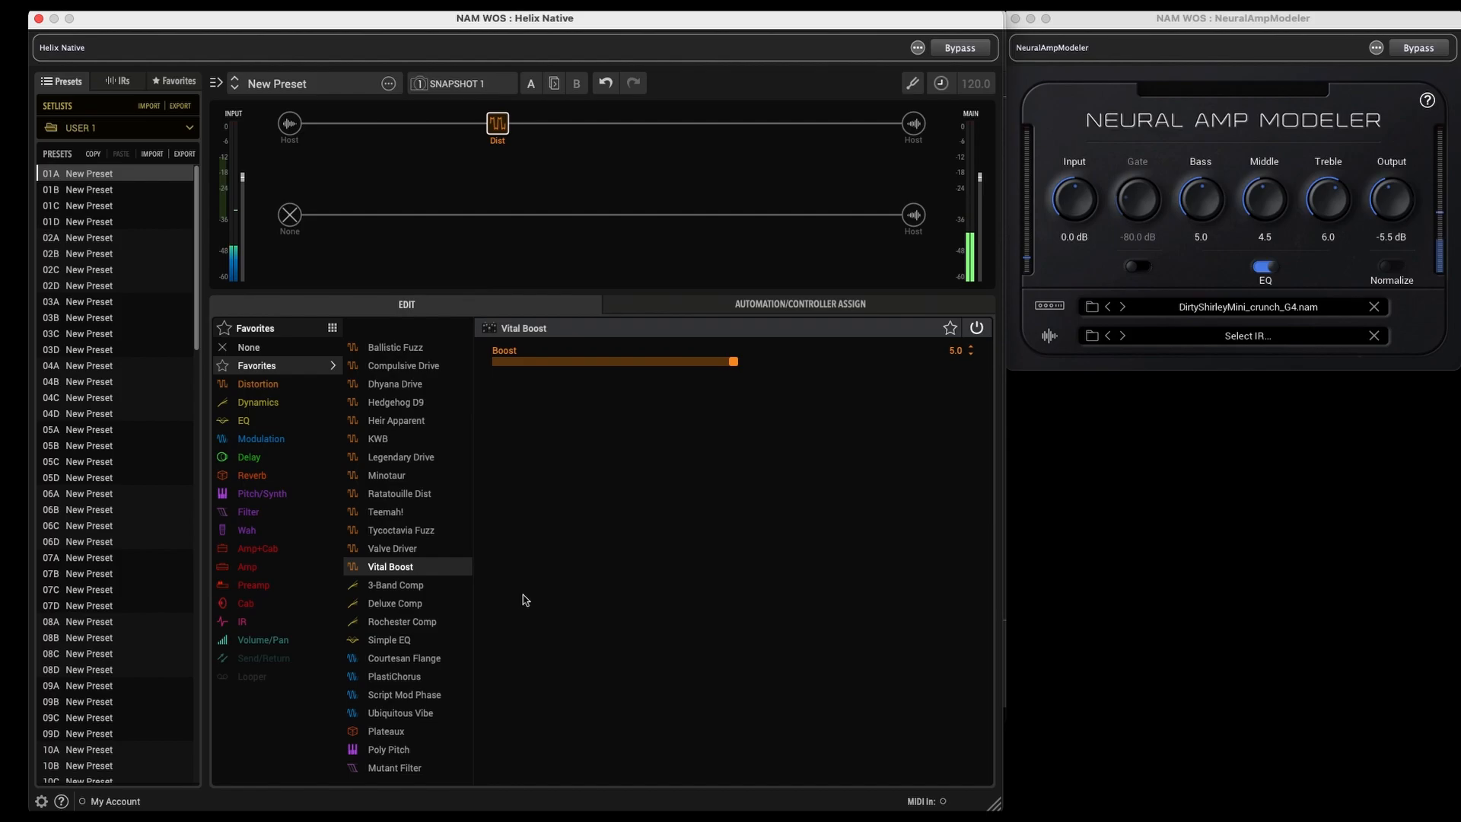
Audition 3-Band Comp, Deluxe Comp and Rochester Comp in the block, comparing Rochester Comp bypassed and enabled
{"action": "left_click", "coordinate": [431, 585]}
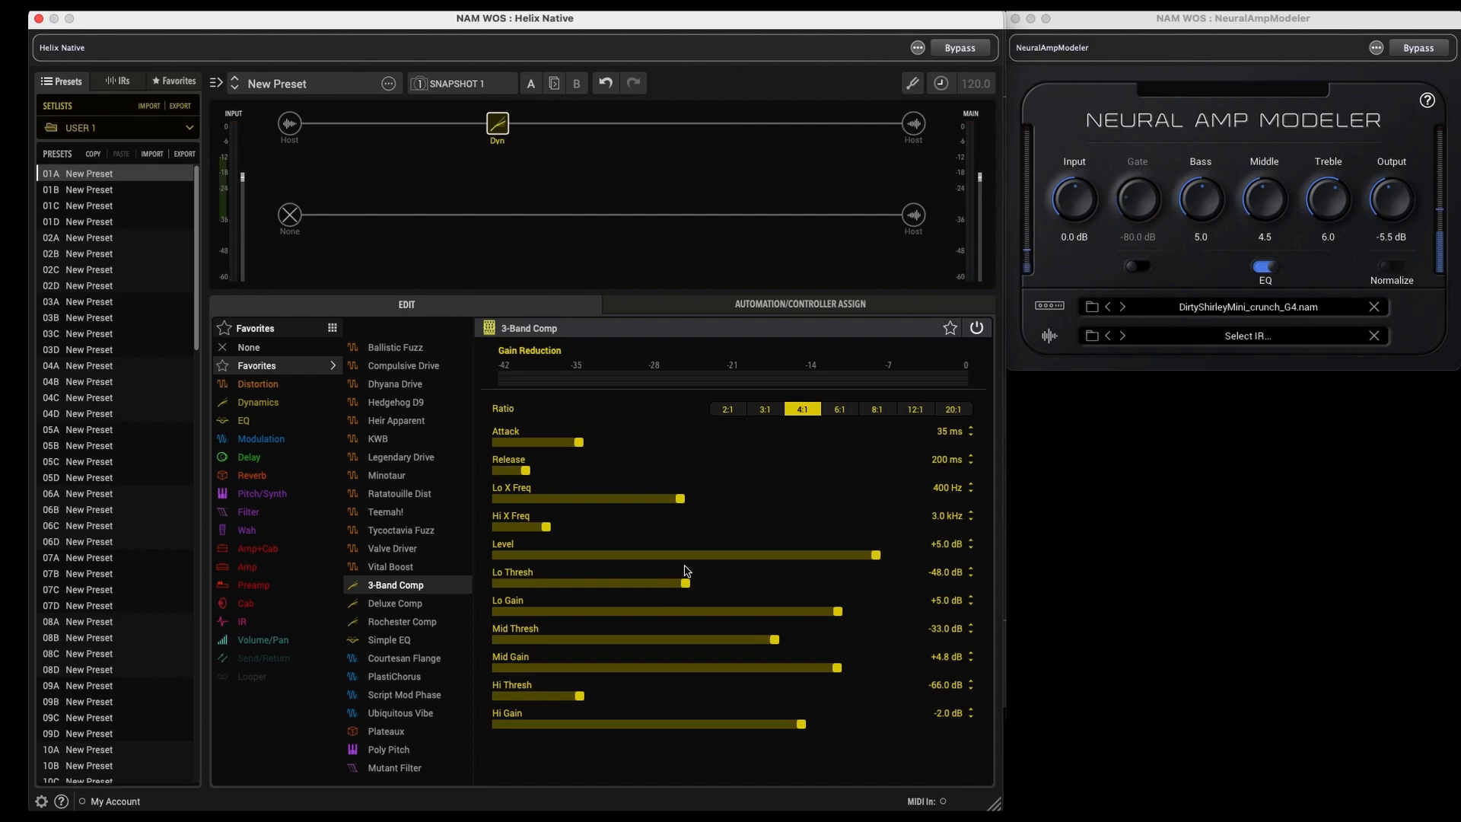
{"action": "left_click", "coordinate": [422, 605]}
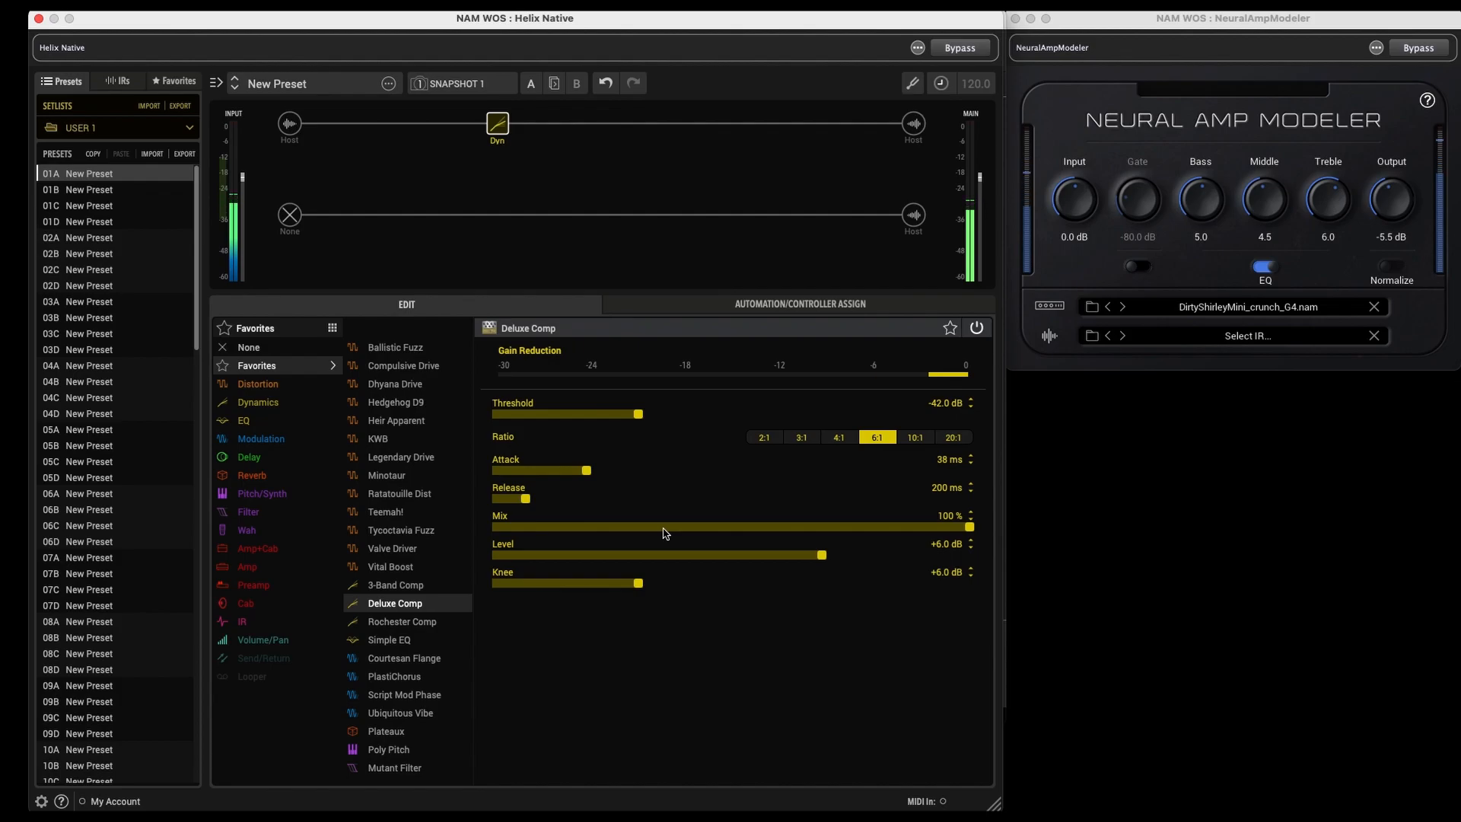
{"action": "left_click", "coordinate": [412, 622]}
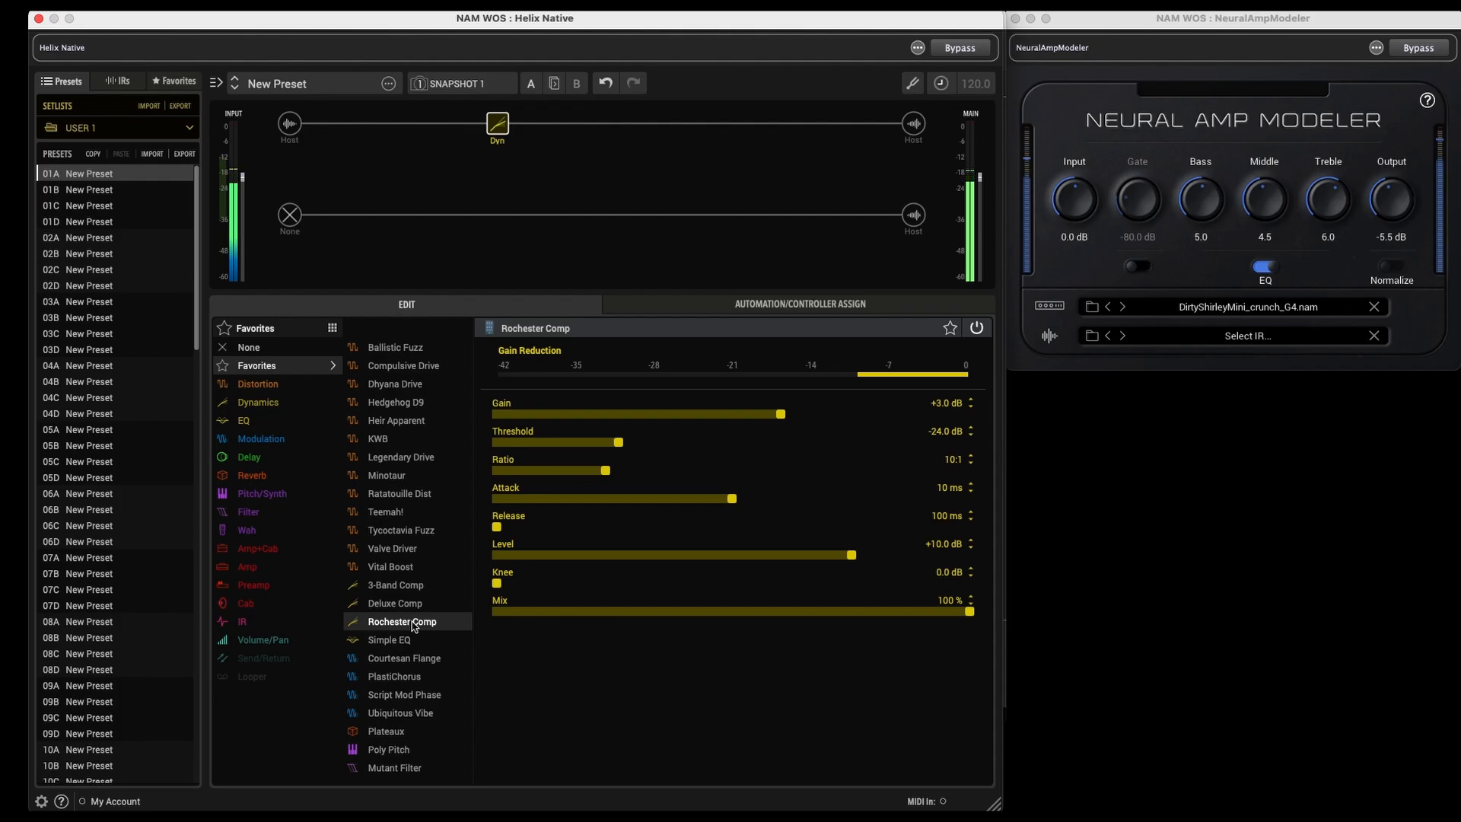
{"action": "left_click", "coordinate": [976, 329]}
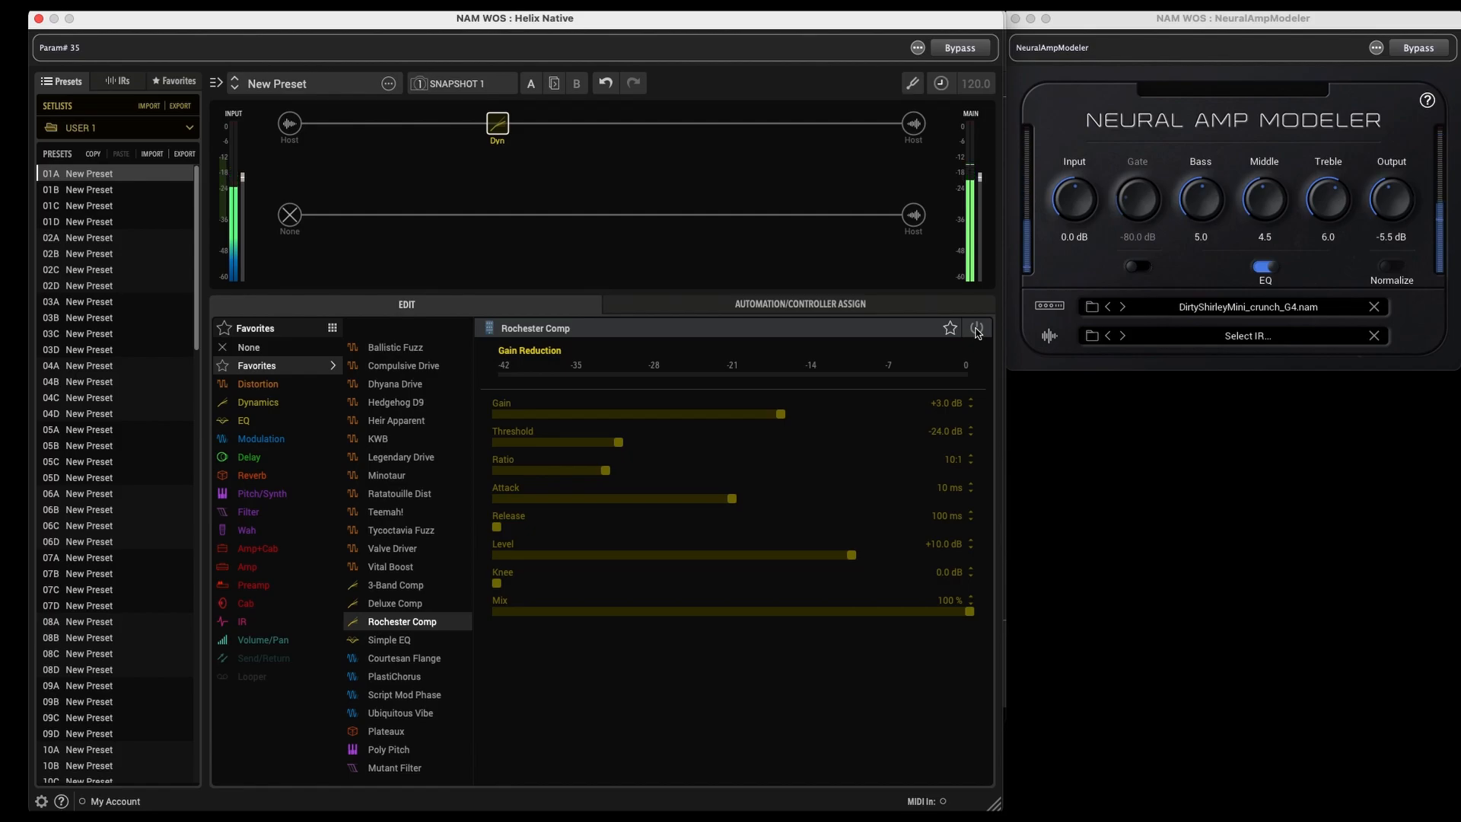
{"action": "left_click", "coordinate": [976, 328]}
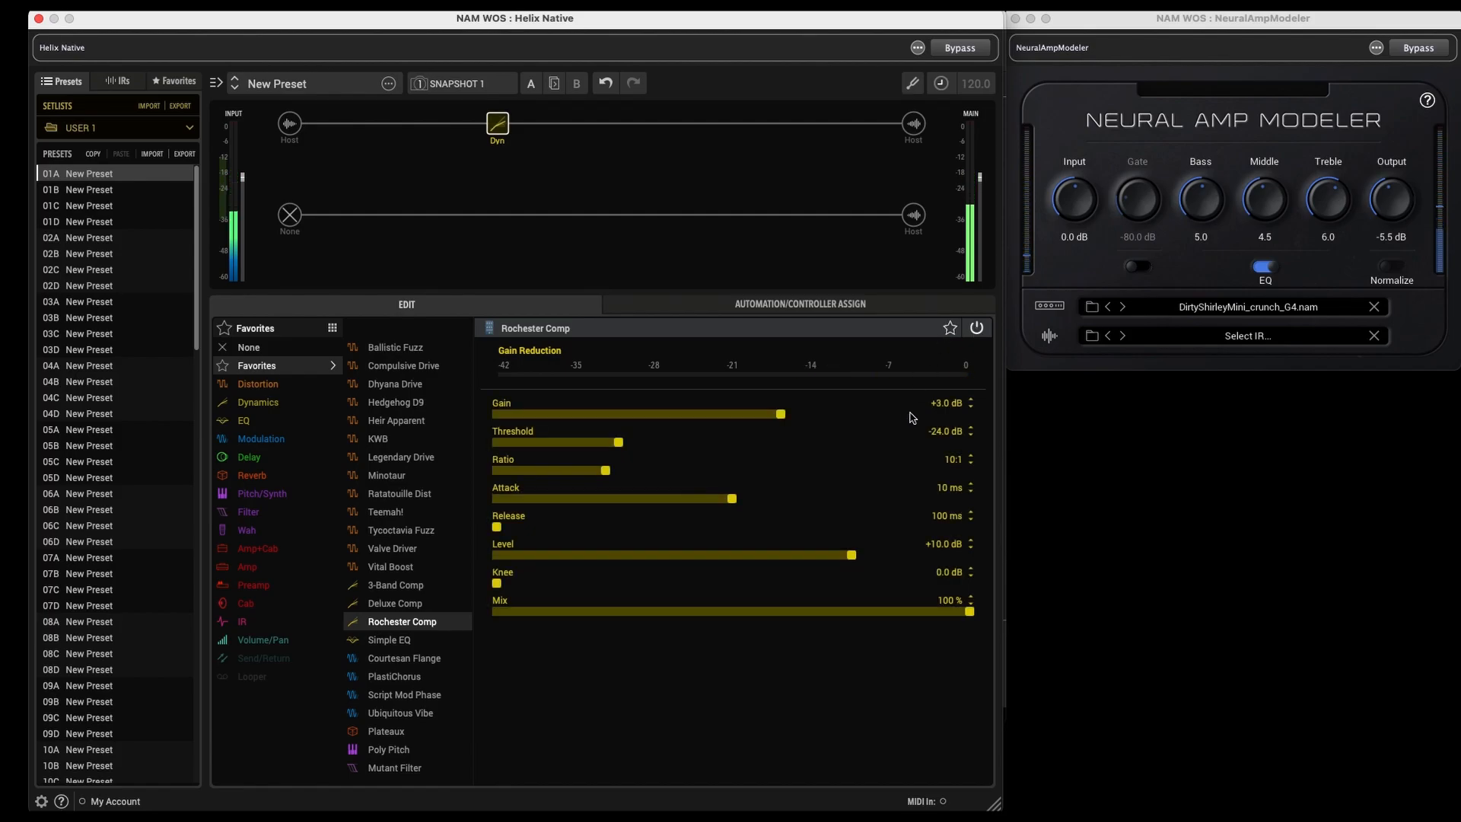
Swap the block to Simple EQ and compare the sound with it bypassed and enabled
{"action": "left_click", "coordinate": [393, 640]}
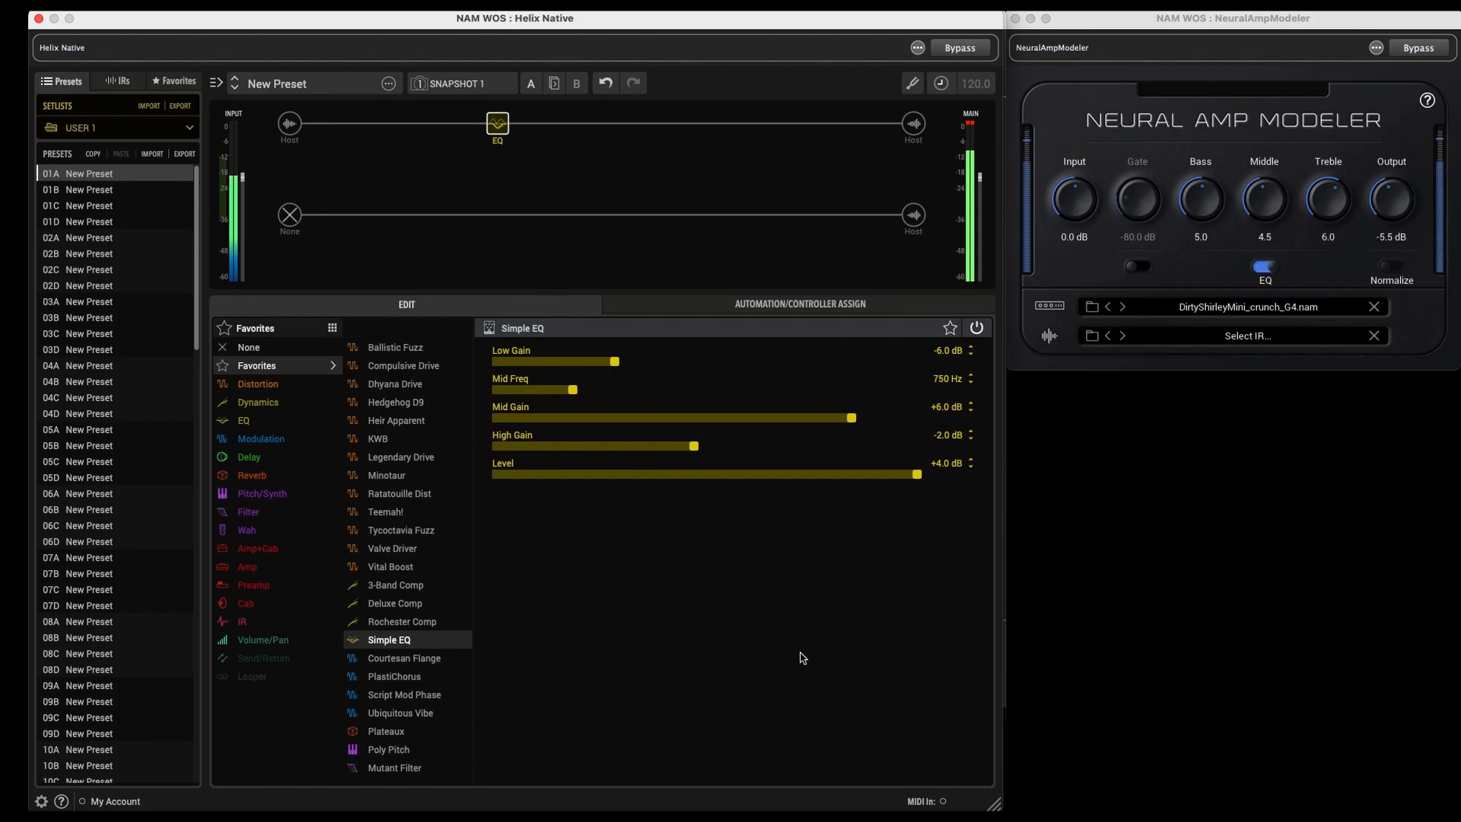
{"action": "left_click", "coordinate": [977, 329]}
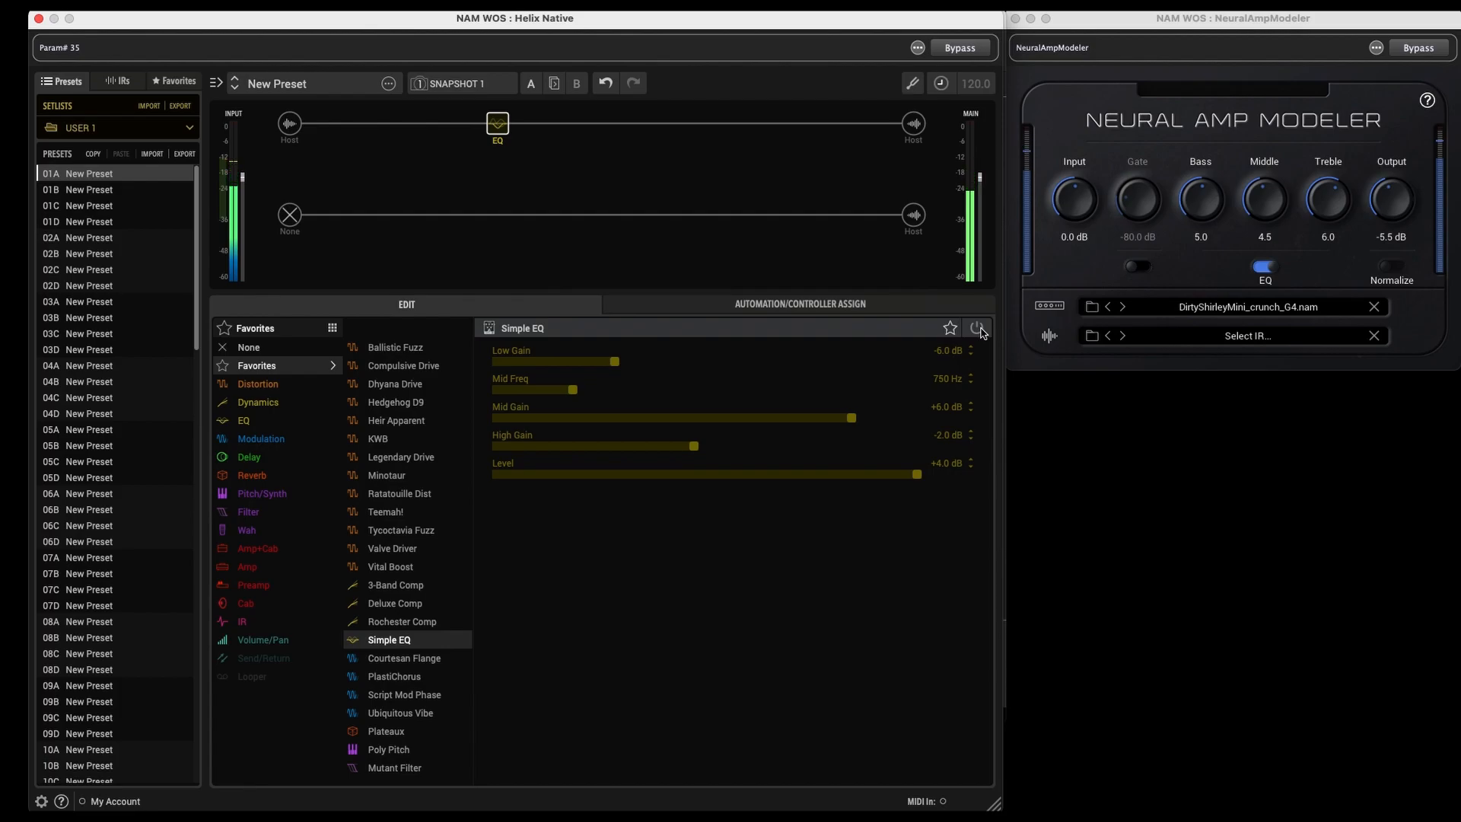
{"action": "left_click", "coordinate": [980, 333]}
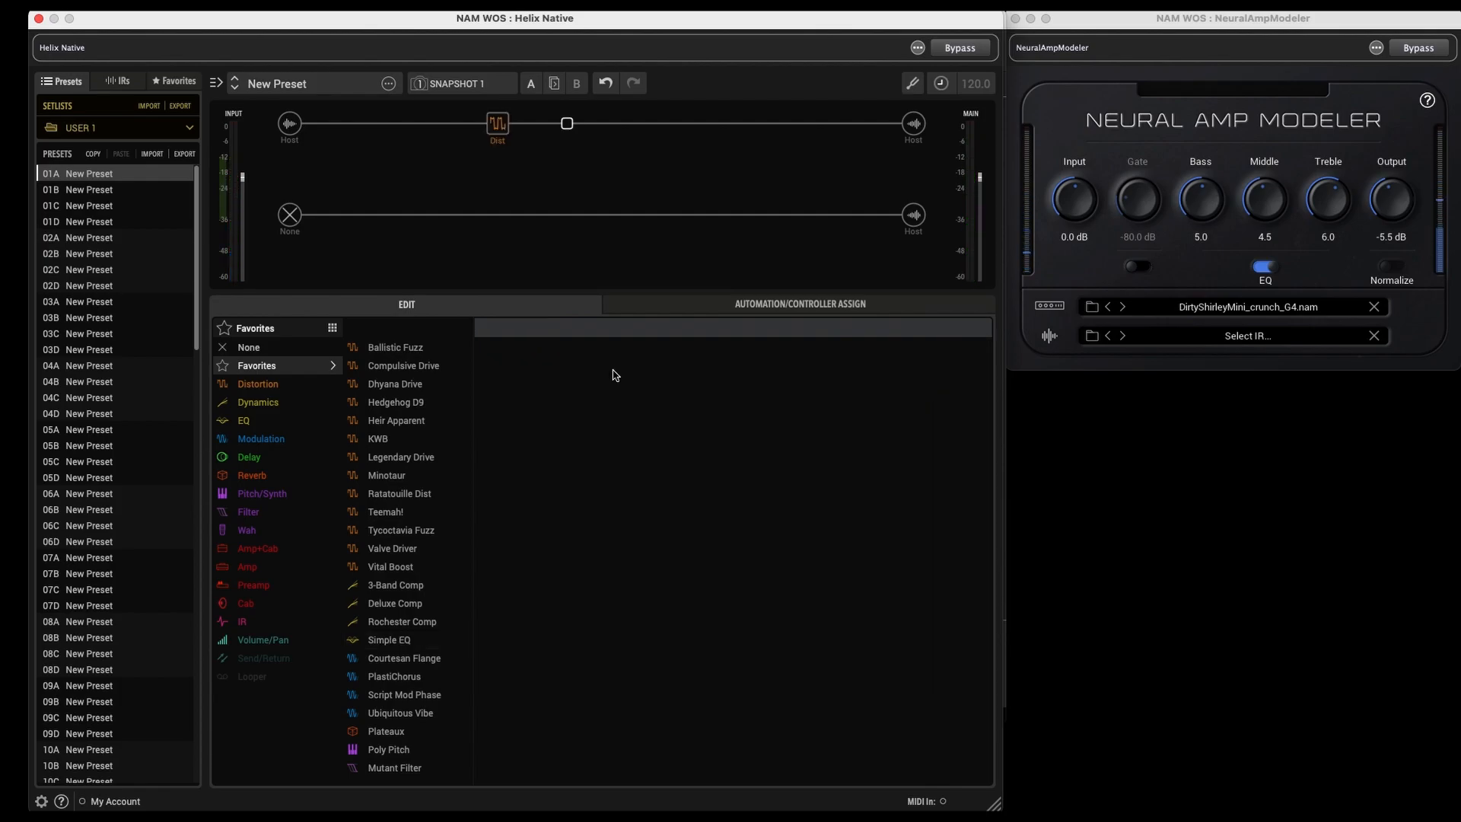
Load Ubiquitous Vibe into the empty block after the distortion, try Intensity at 2.3 and 6.8, and set it to 3.6
{"action": "left_click", "coordinate": [396, 713]}
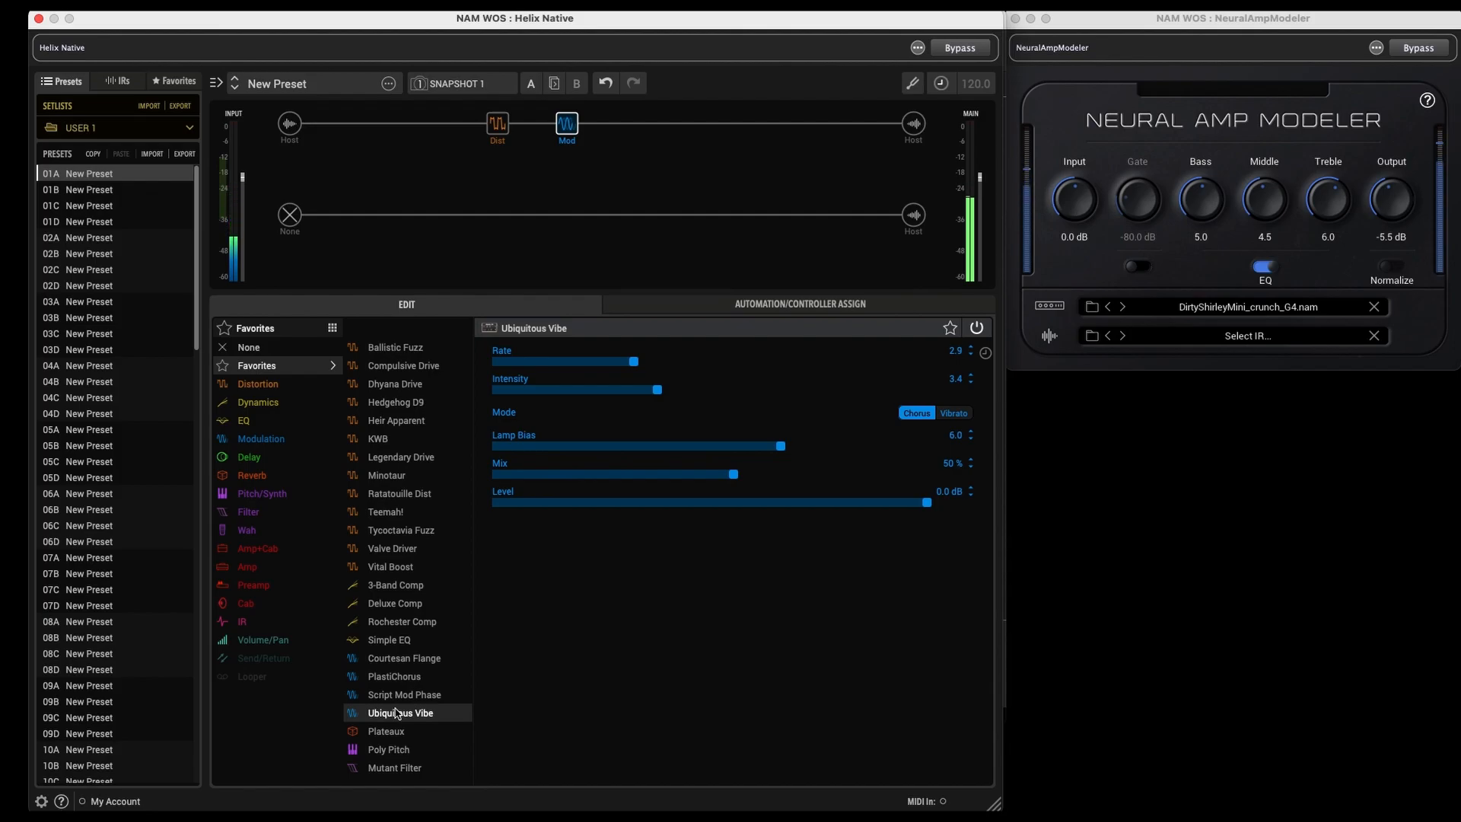
{"action": "left_click_drag", "start_coordinate": [657, 390], "coordinate": [604, 391]}
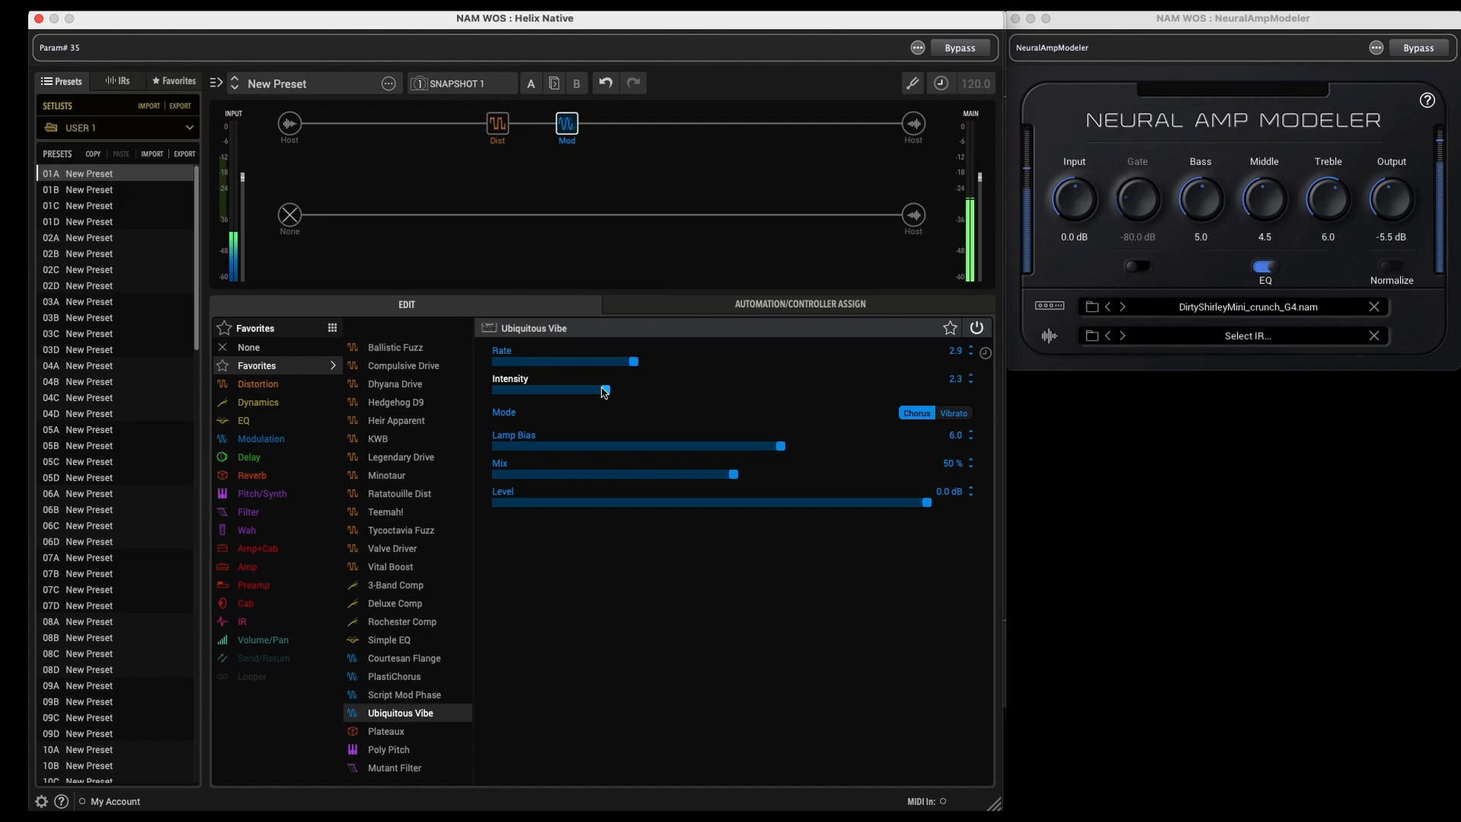
{"action": "left_click_drag", "start_coordinate": [605, 391], "coordinate": [818, 391]}
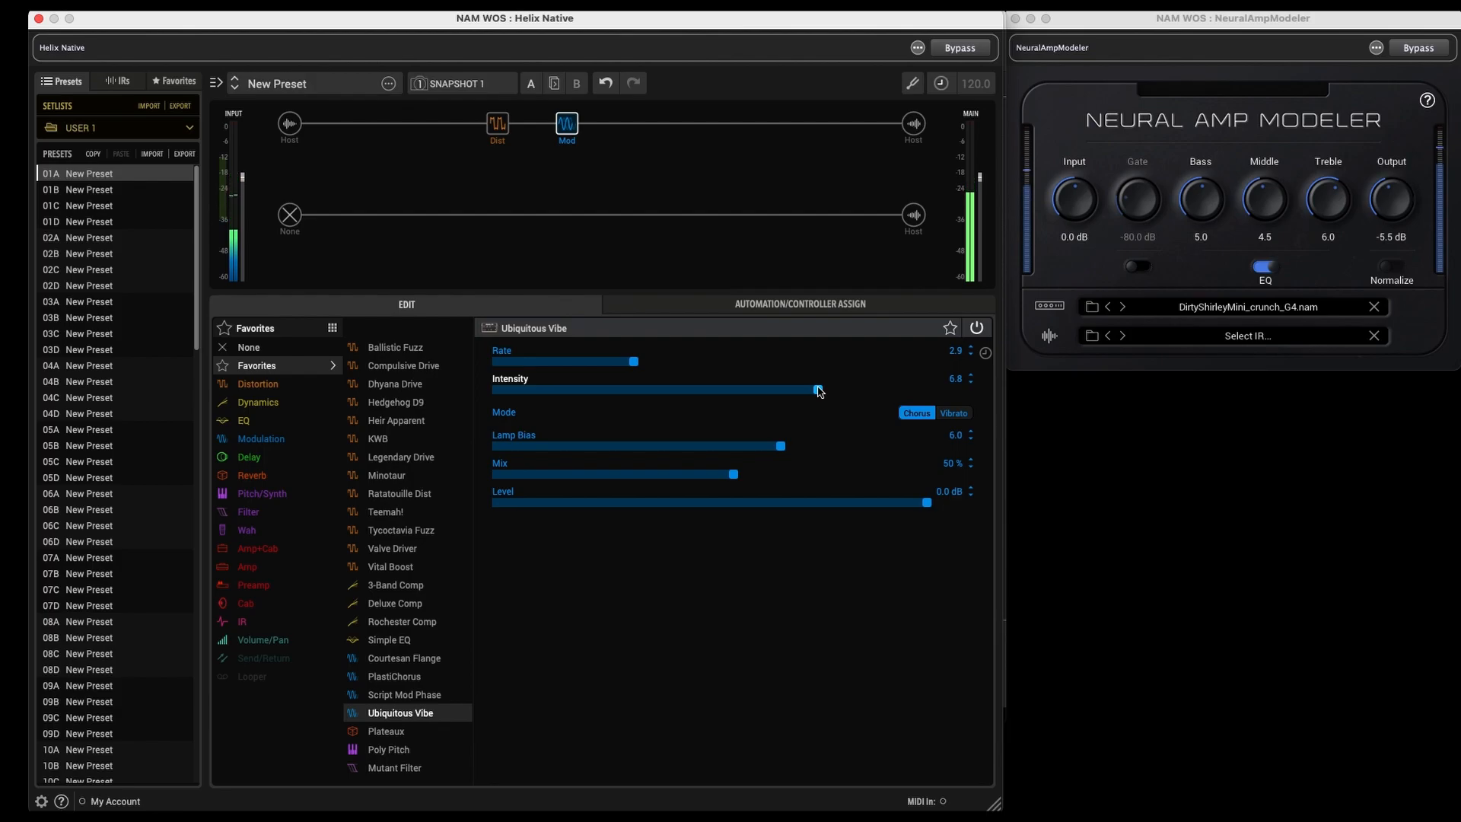
{"action": "left_click_drag", "start_coordinate": [819, 391], "coordinate": [669, 392]}
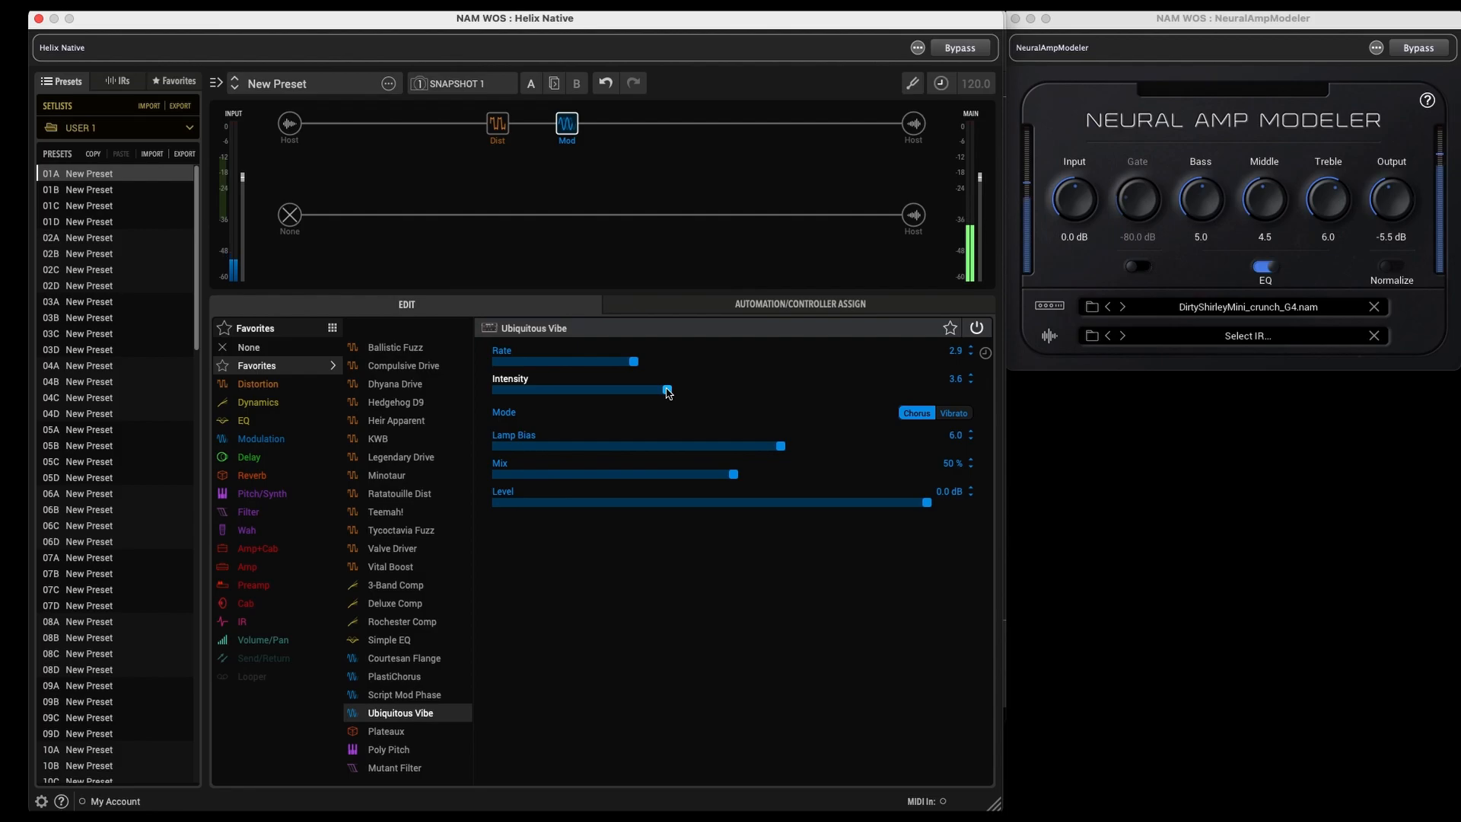
Audition Script Mod Phase and PlastiChorus in the modulation block, ending with Courtesan Flange loaded
{"action": "left_click", "coordinate": [425, 695]}
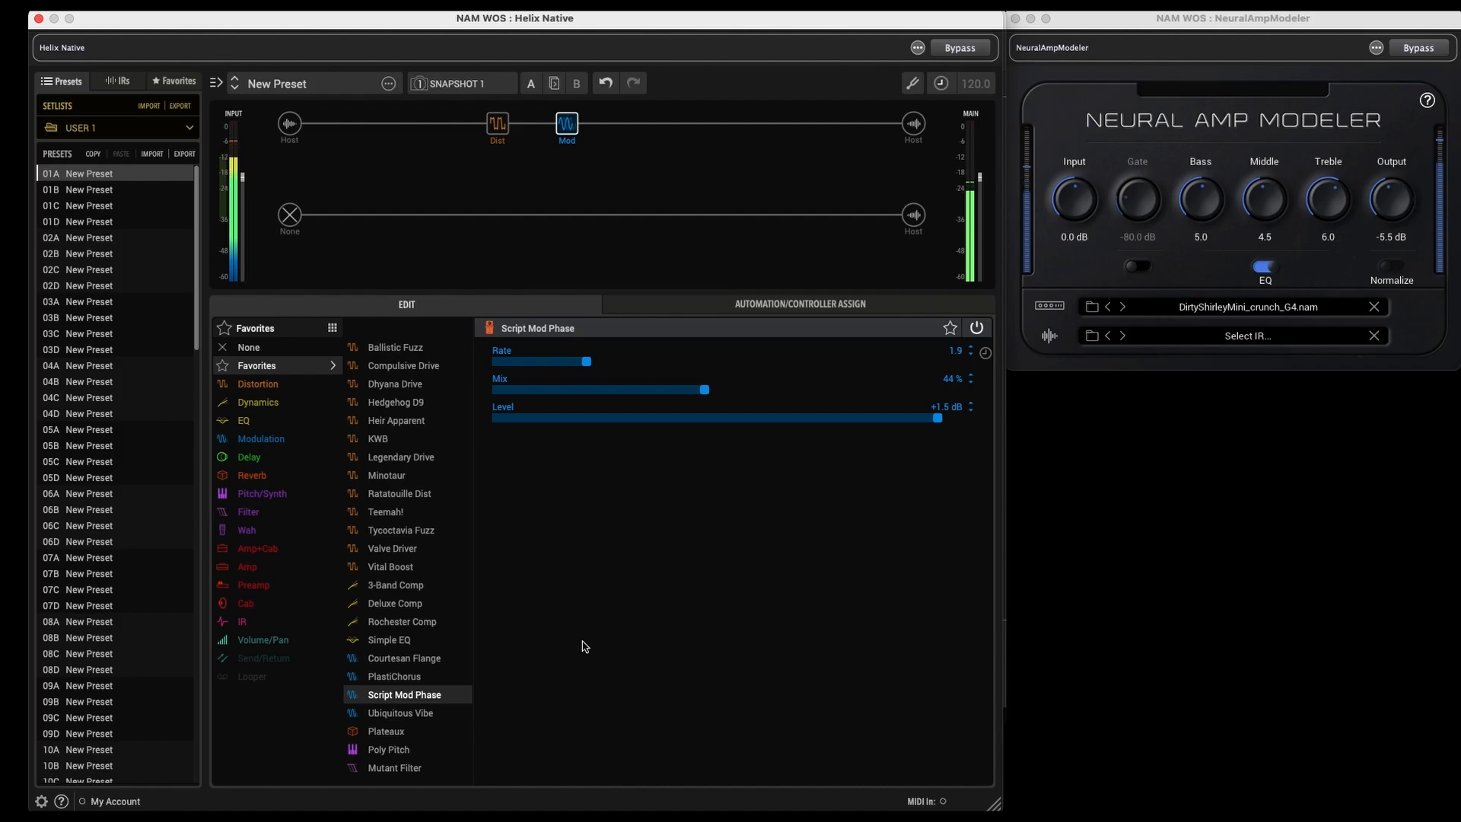
{"action": "left_click", "coordinate": [411, 679]}
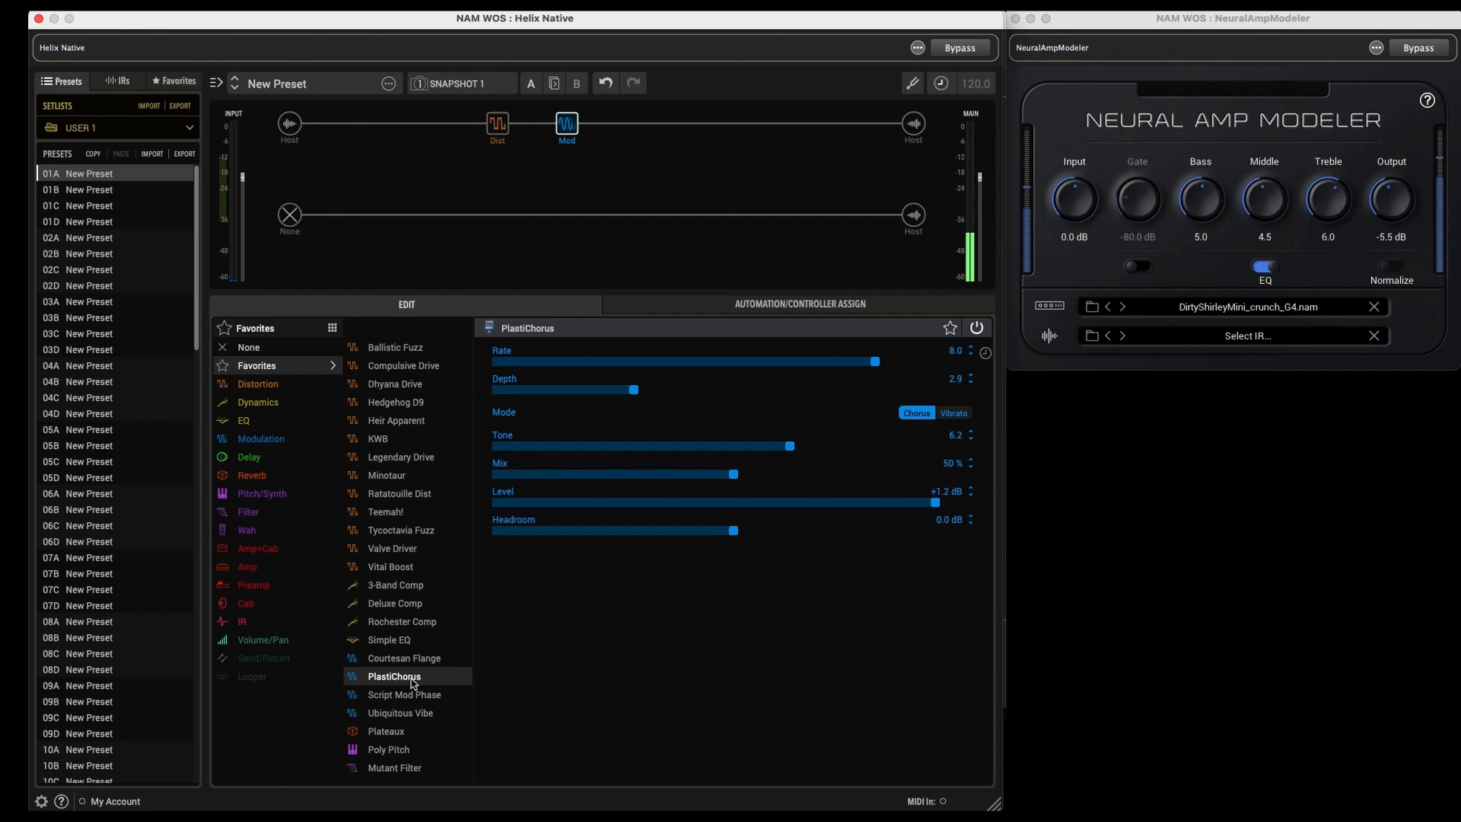
{"action": "left_click", "coordinate": [417, 661]}
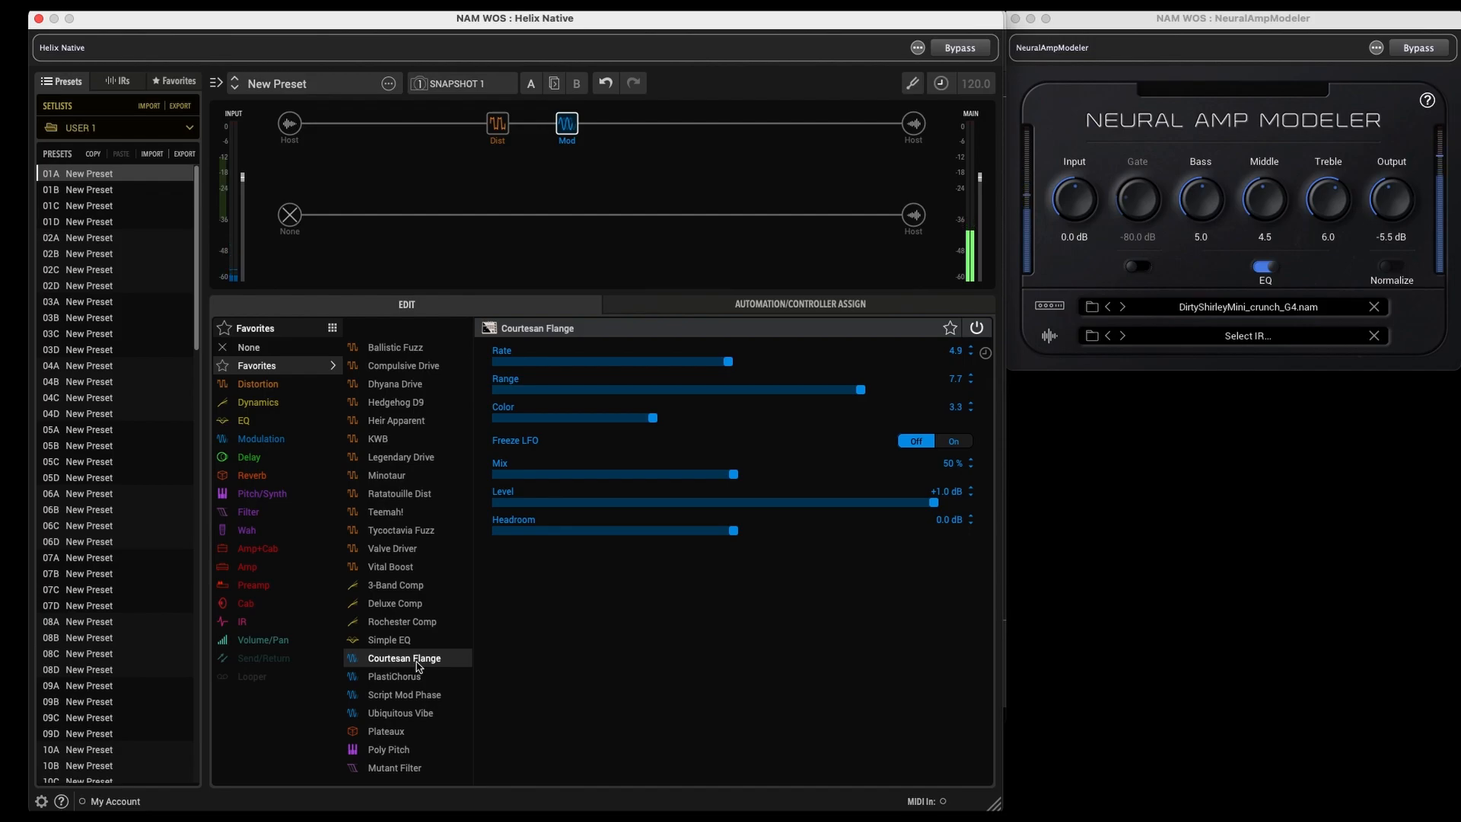
Replace the modulation effect with Mutant Filter, move it ahead of the distortion block, and bypass the distortion
{"action": "left_click", "coordinate": [426, 768]}
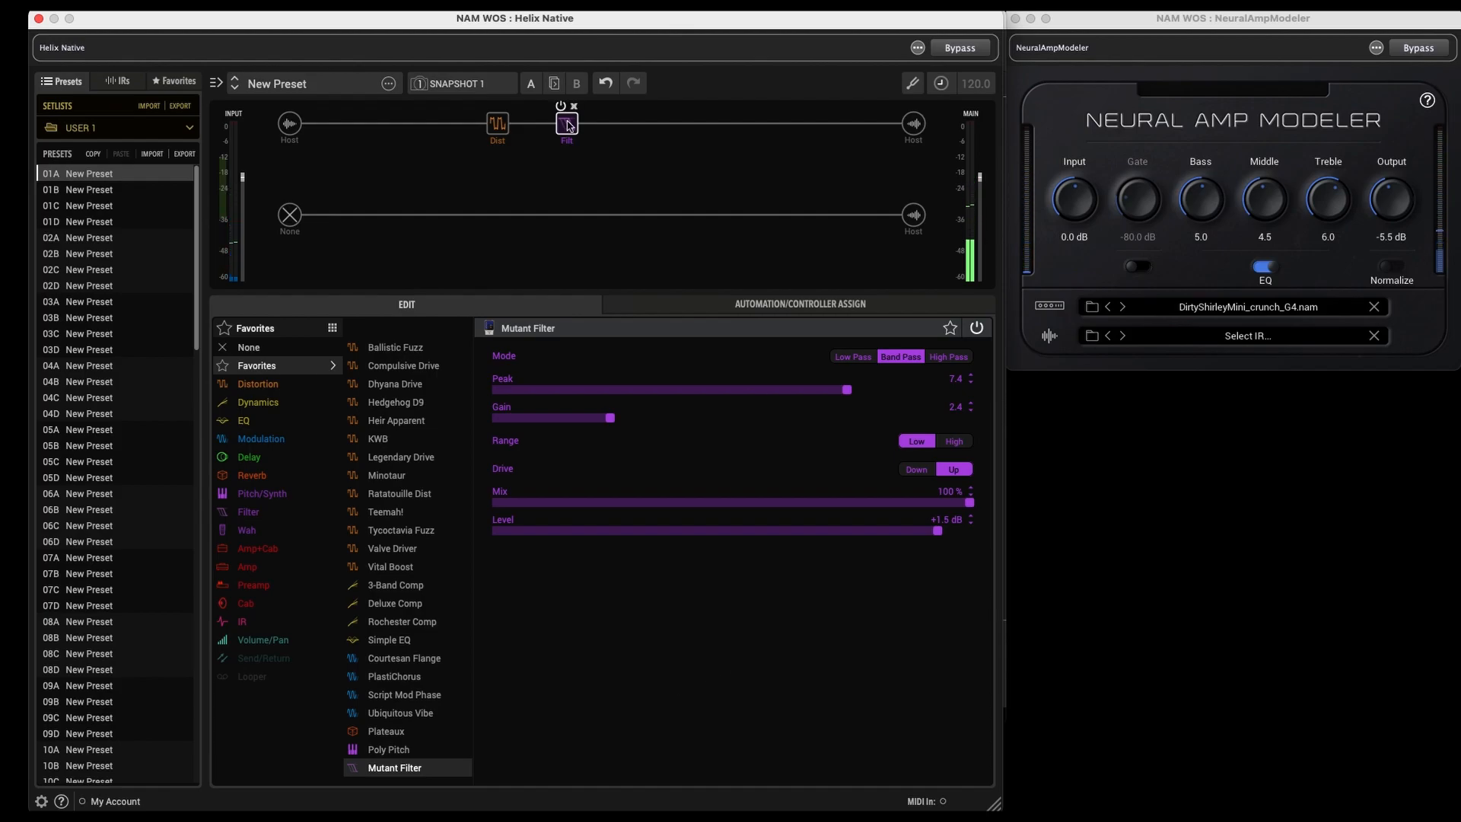
{"action": "left_click_drag", "start_coordinate": [567, 123], "coordinate": [469, 131]}
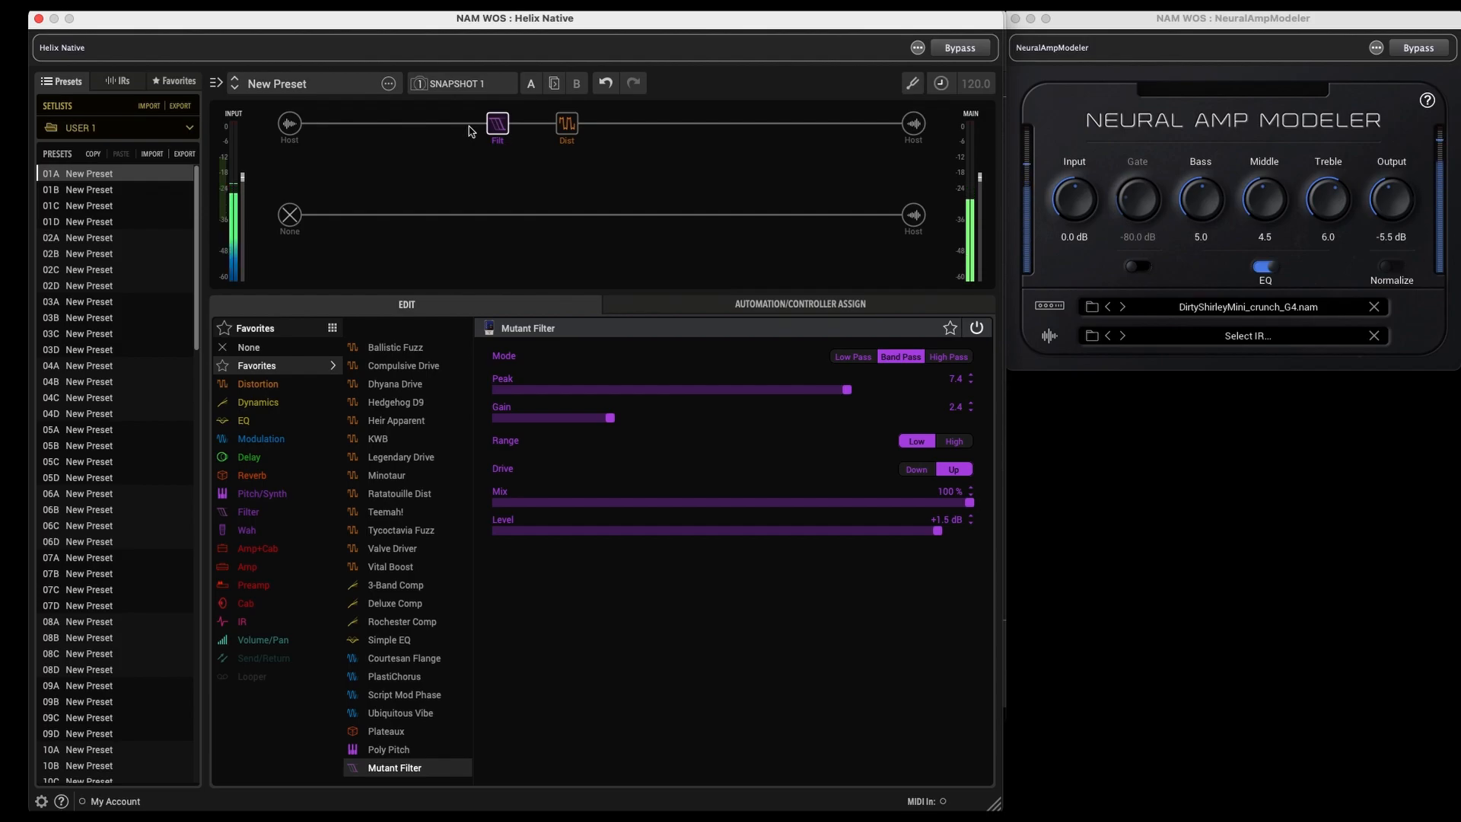
{"action": "mouse_move", "coordinate": [563, 114]}
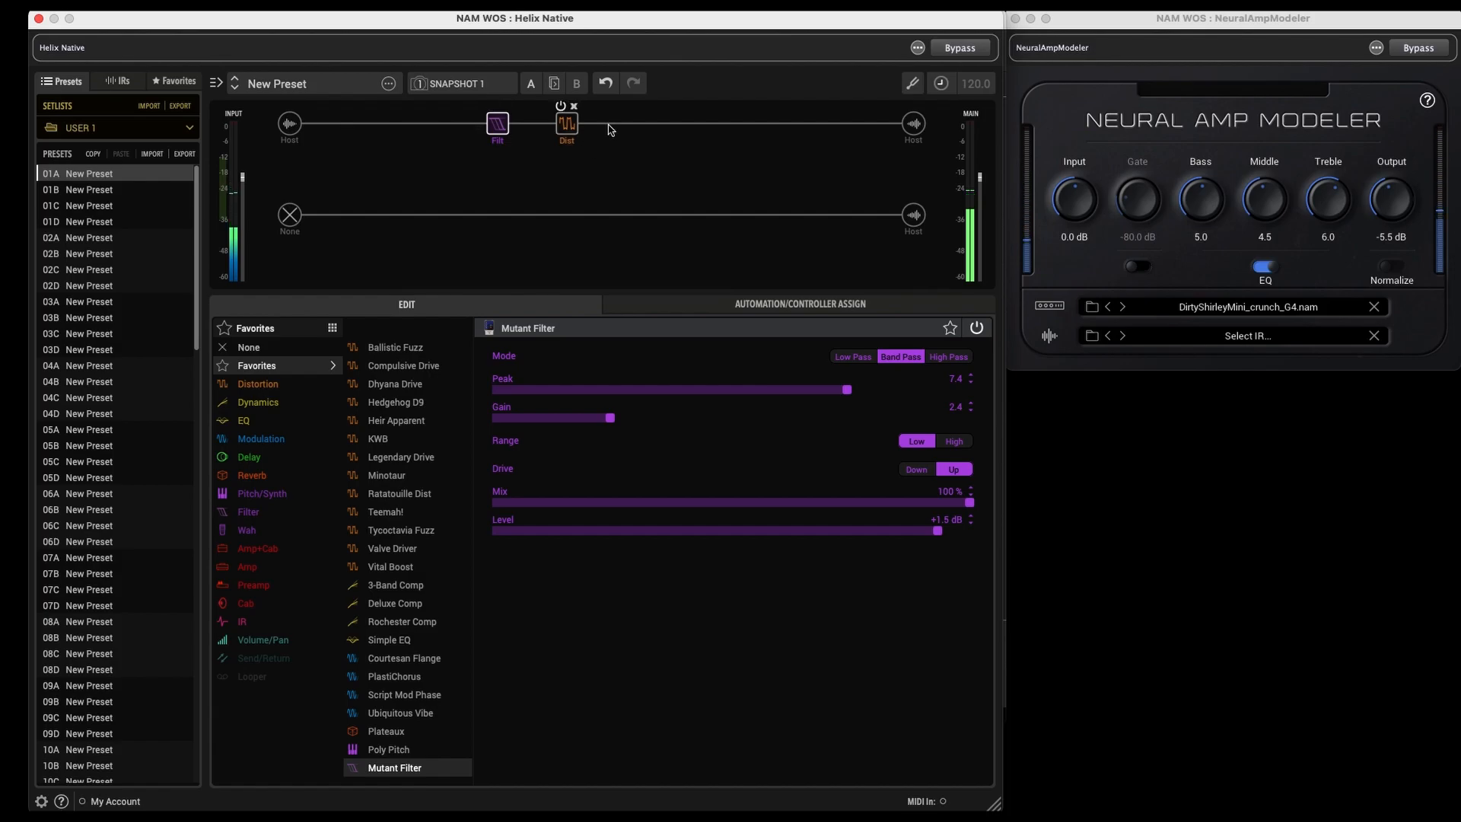
{"action": "left_click", "coordinate": [562, 107]}
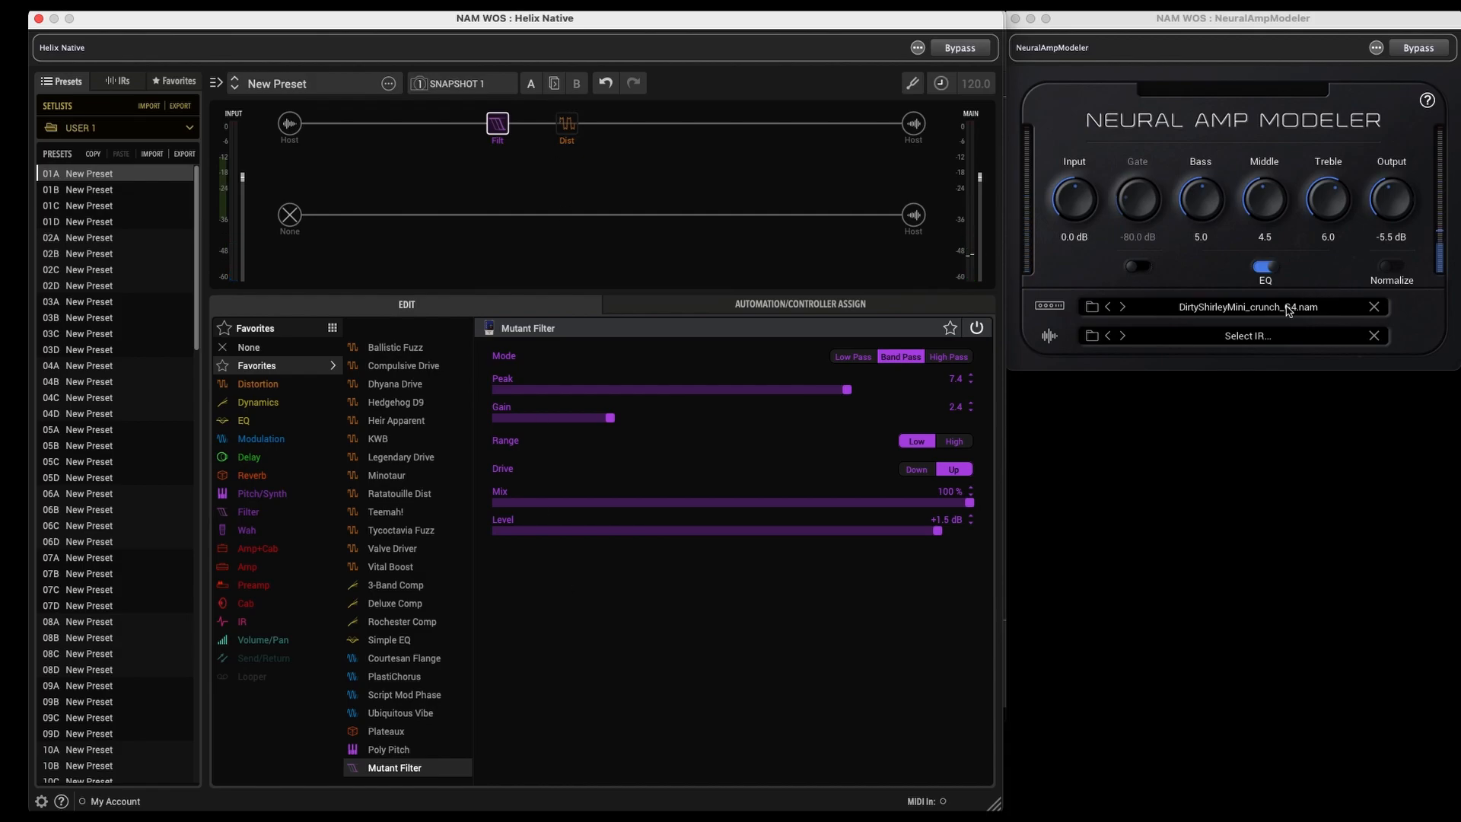
Load the Fender Blonde Bassman preset in Neural Amp Modeler, and remove the distortion and filter blocks in Helix Native
{"action": "left_click", "coordinate": [1376, 48]}
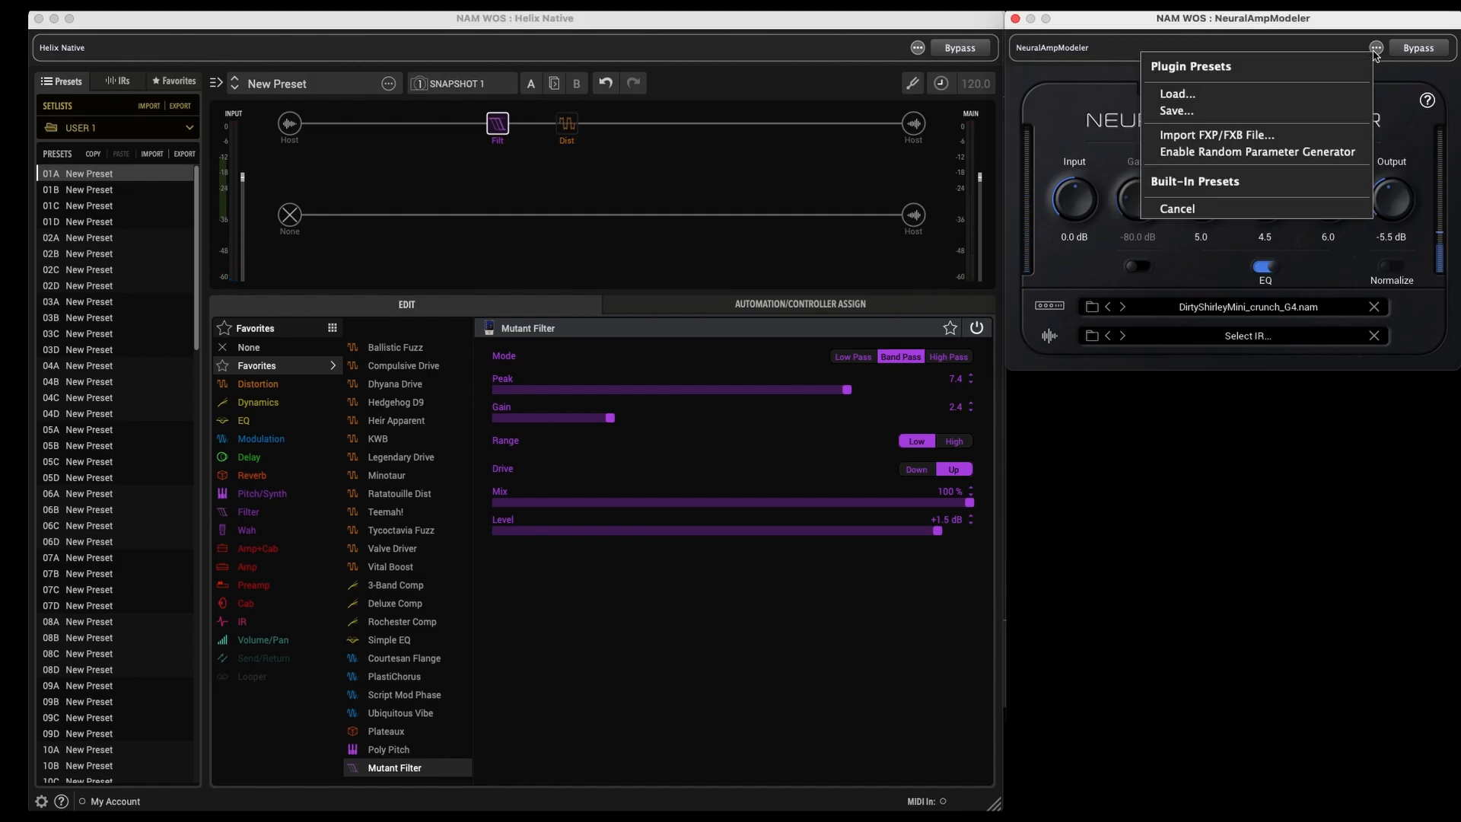
{"action": "left_click", "coordinate": [1281, 98]}
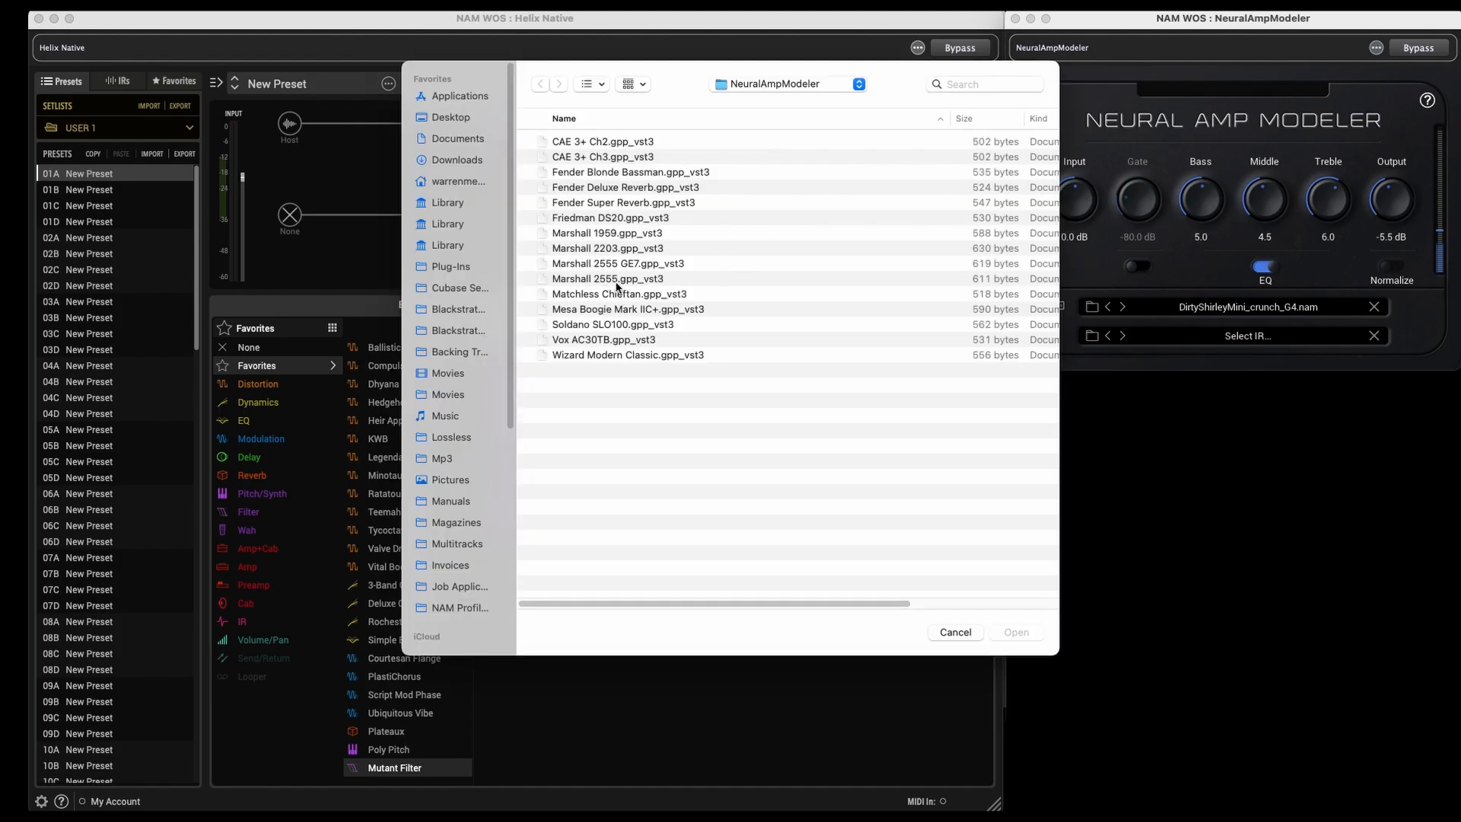
{"action": "double_click", "coordinate": [623, 172]}
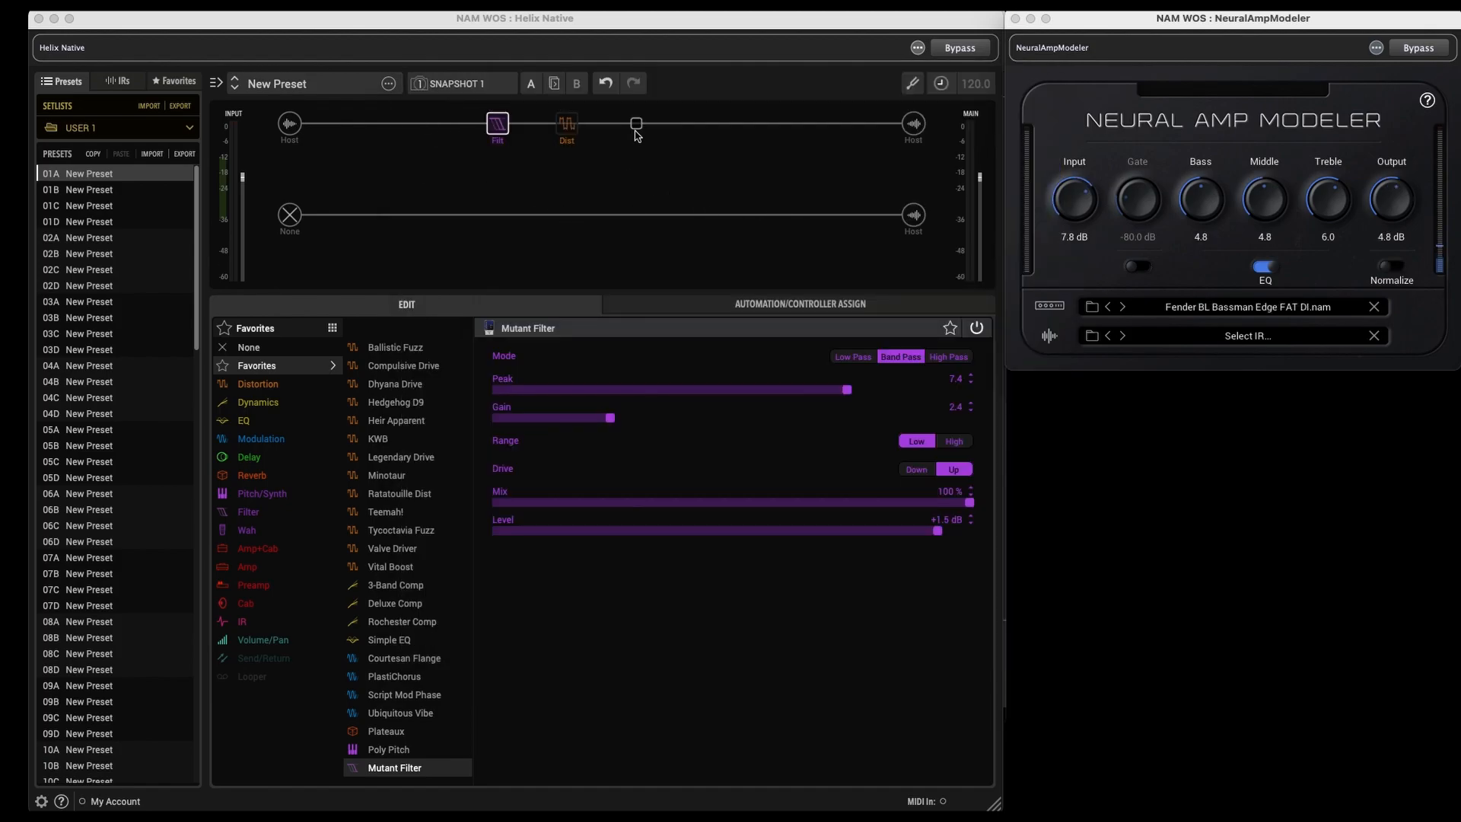
{"action": "left_click", "coordinate": [574, 106]}
{"action": "left_click", "coordinate": [504, 106]}
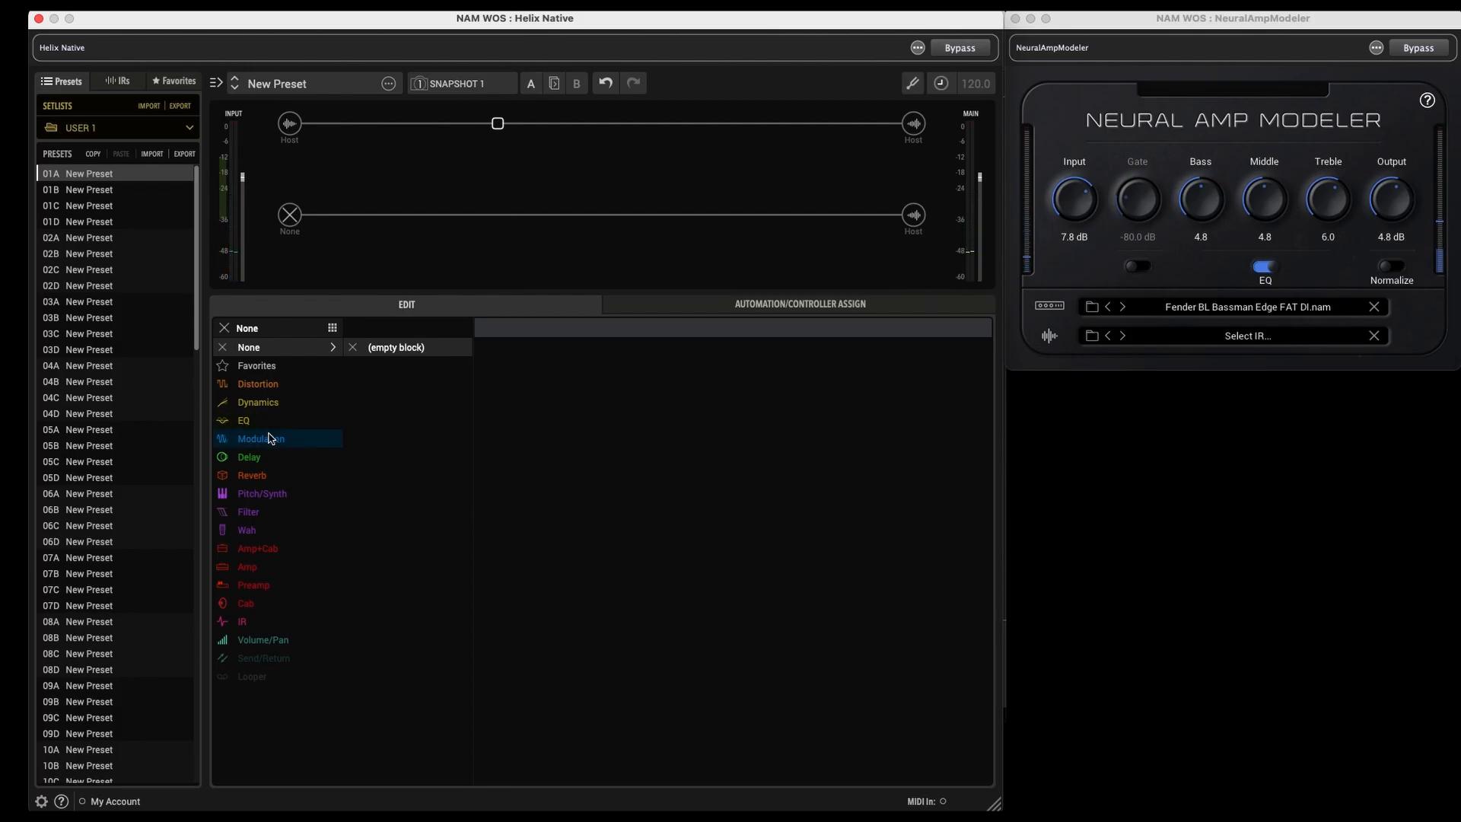
Load Compulsive Drive from the favorites into the empty block, compare it bypassed and enabled, and lower its Tone
{"action": "left_click", "coordinate": [305, 366]}
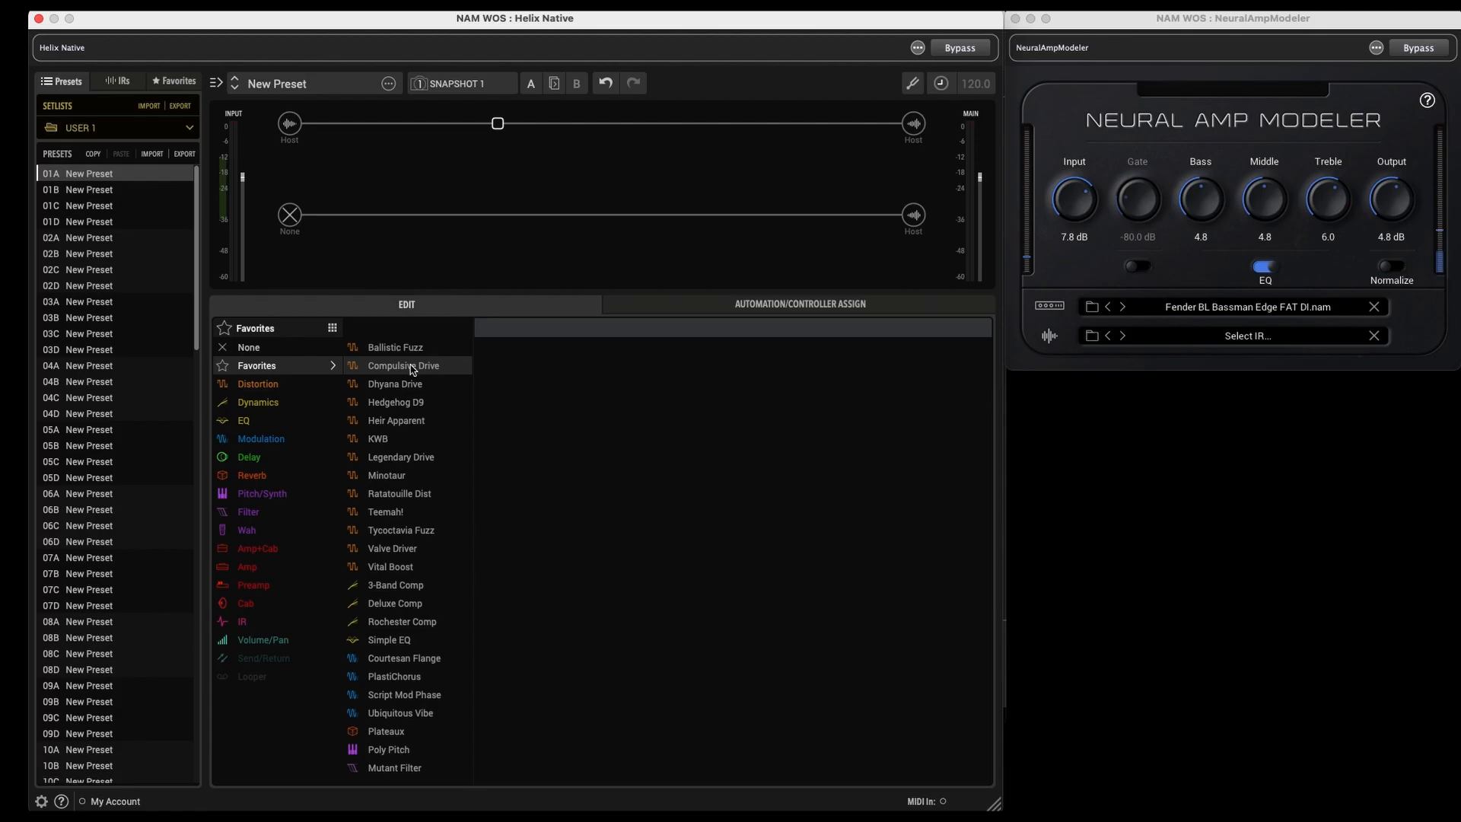
{"action": "left_click", "coordinate": [404, 366]}
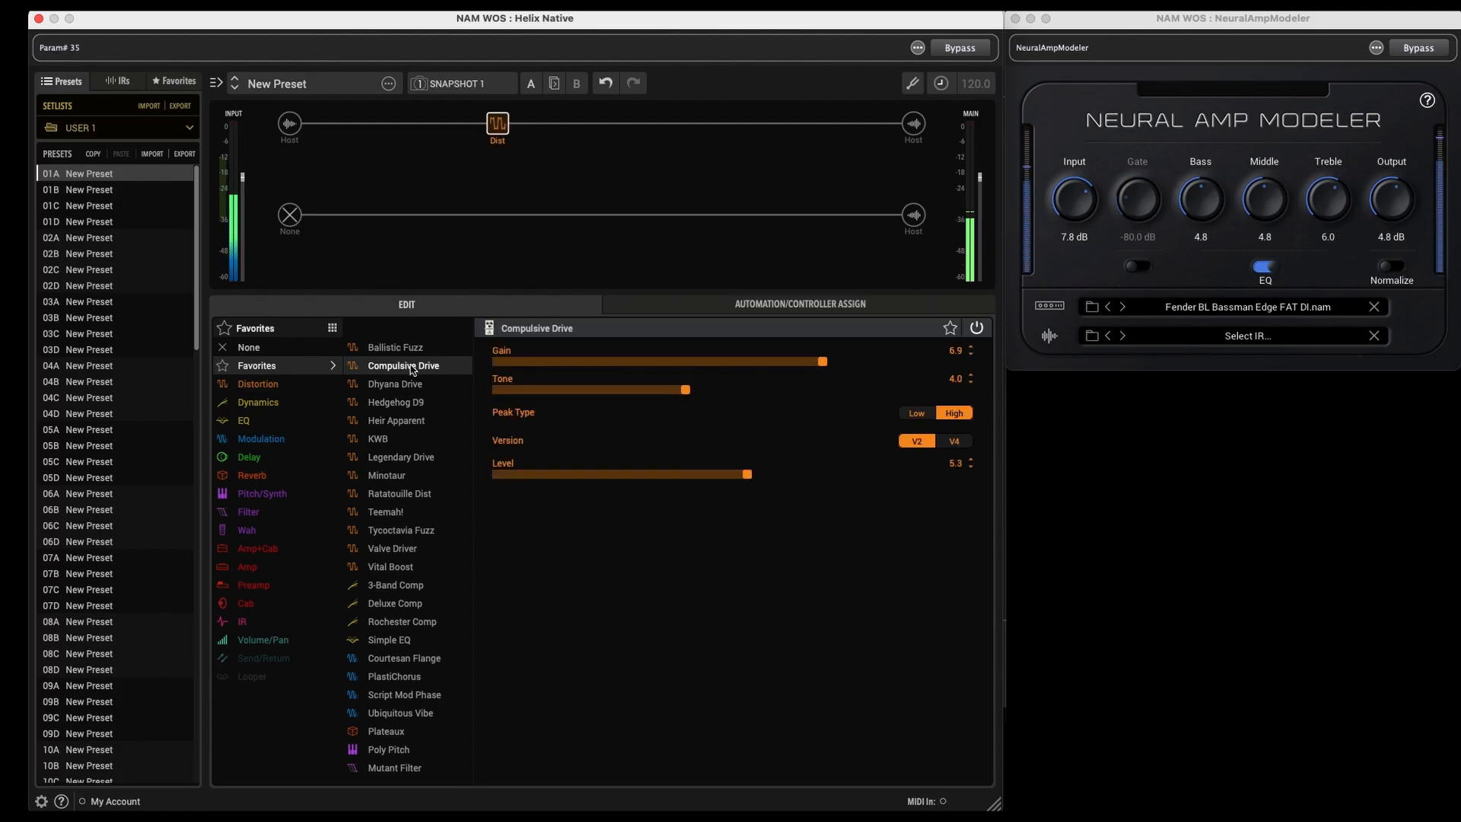
{"action": "left_click", "coordinate": [976, 328]}
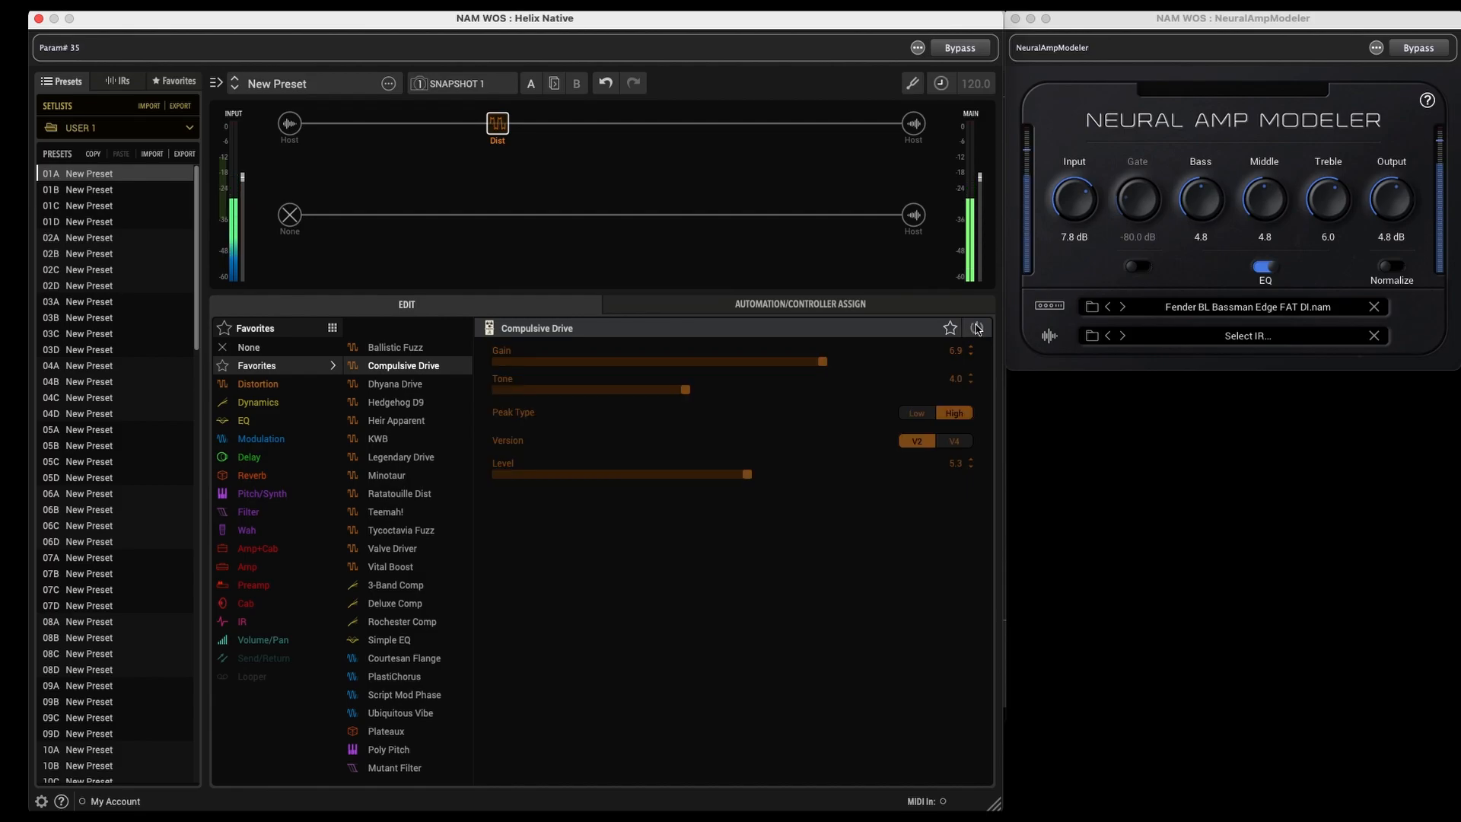
{"action": "left_click", "coordinate": [977, 328]}
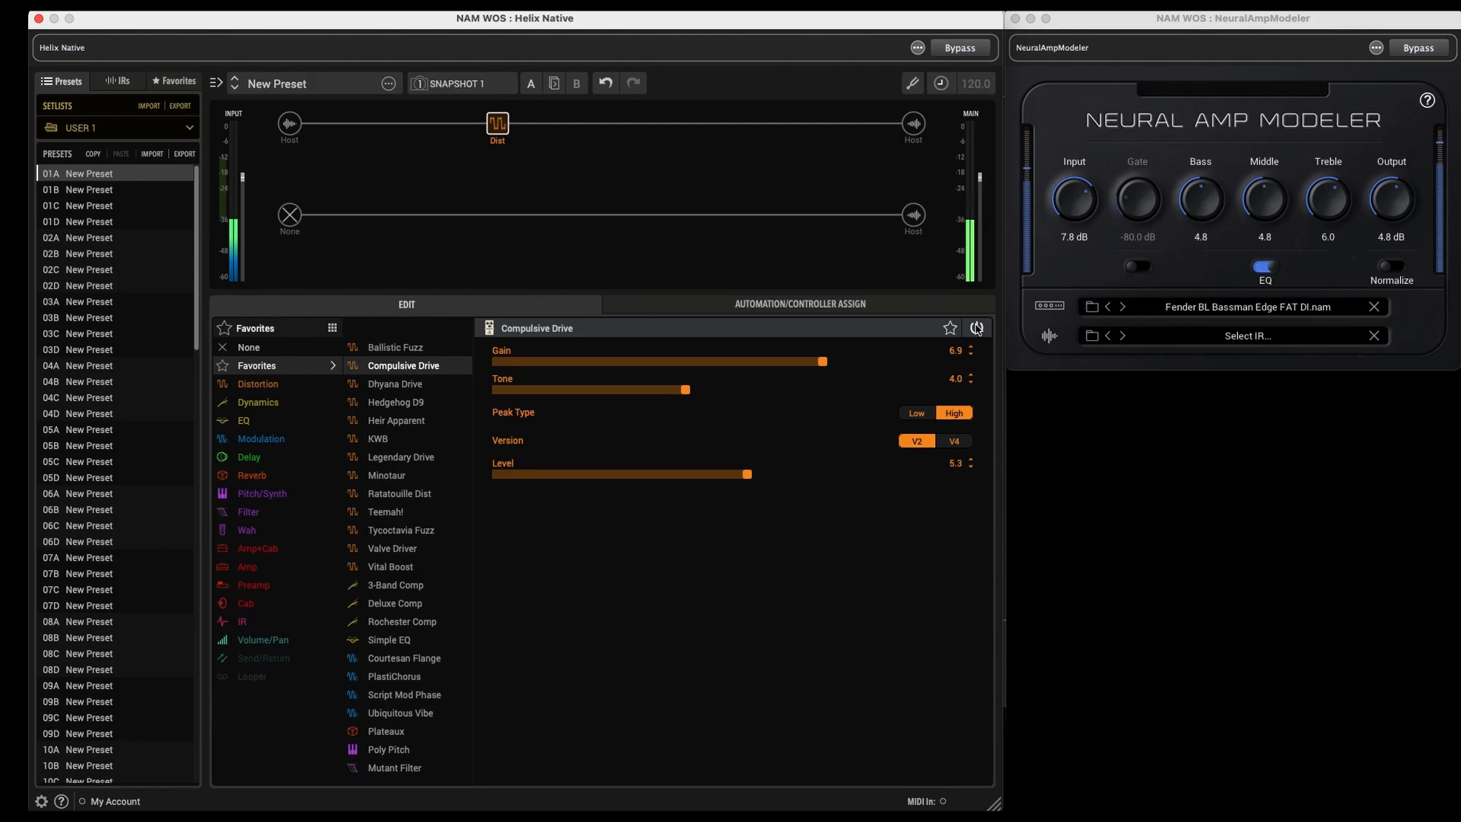
{"action": "left_click_drag", "start_coordinate": [684, 390], "coordinate": [659, 391]}
Audition Dhyana Drive, Teemah! and Poly Pitch in the block, setting Poly Pitch's Mix to 36 %
{"action": "left_click", "coordinate": [428, 384]}
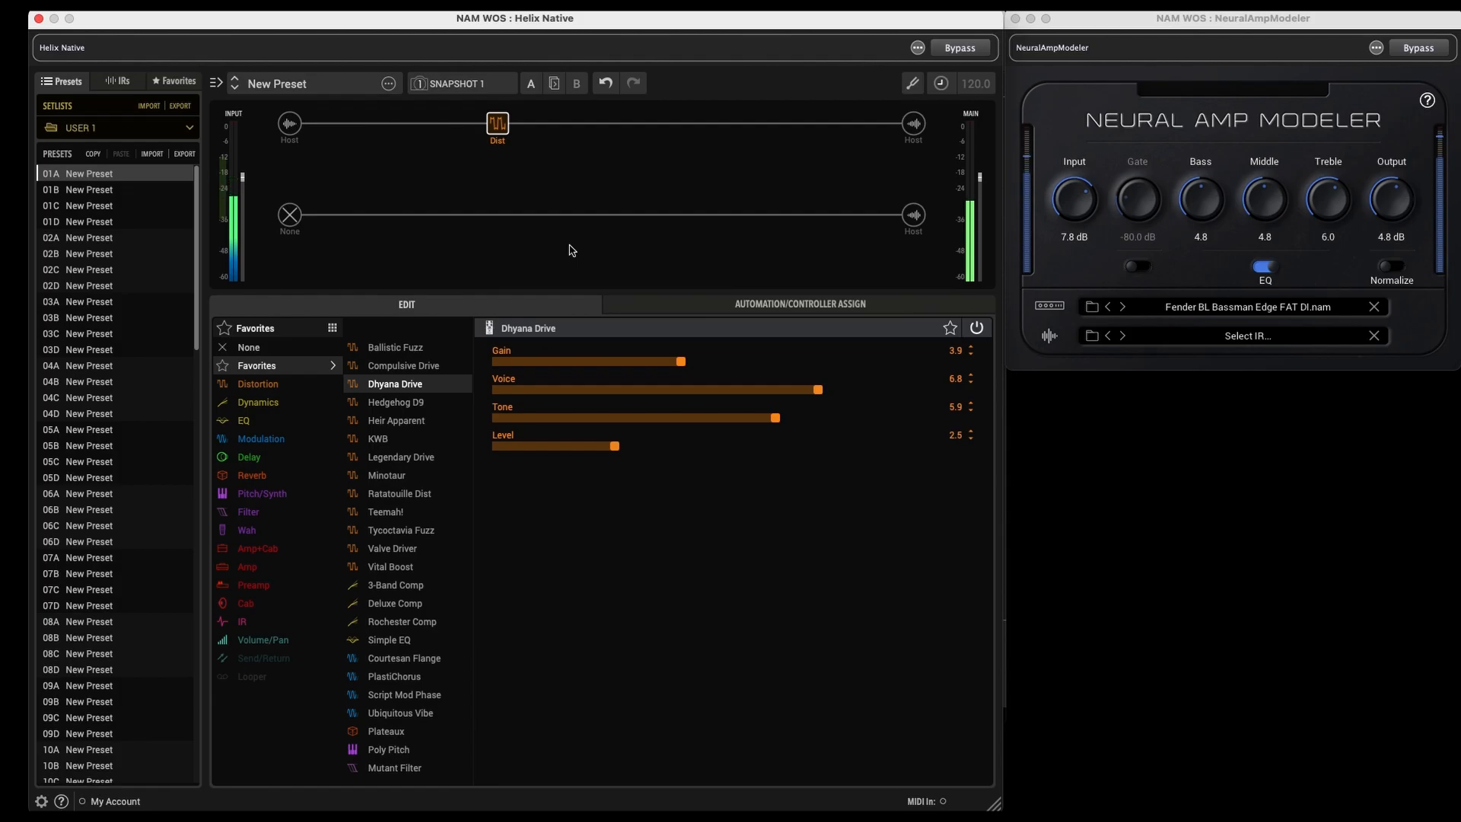
{"action": "left_click", "coordinate": [410, 512]}
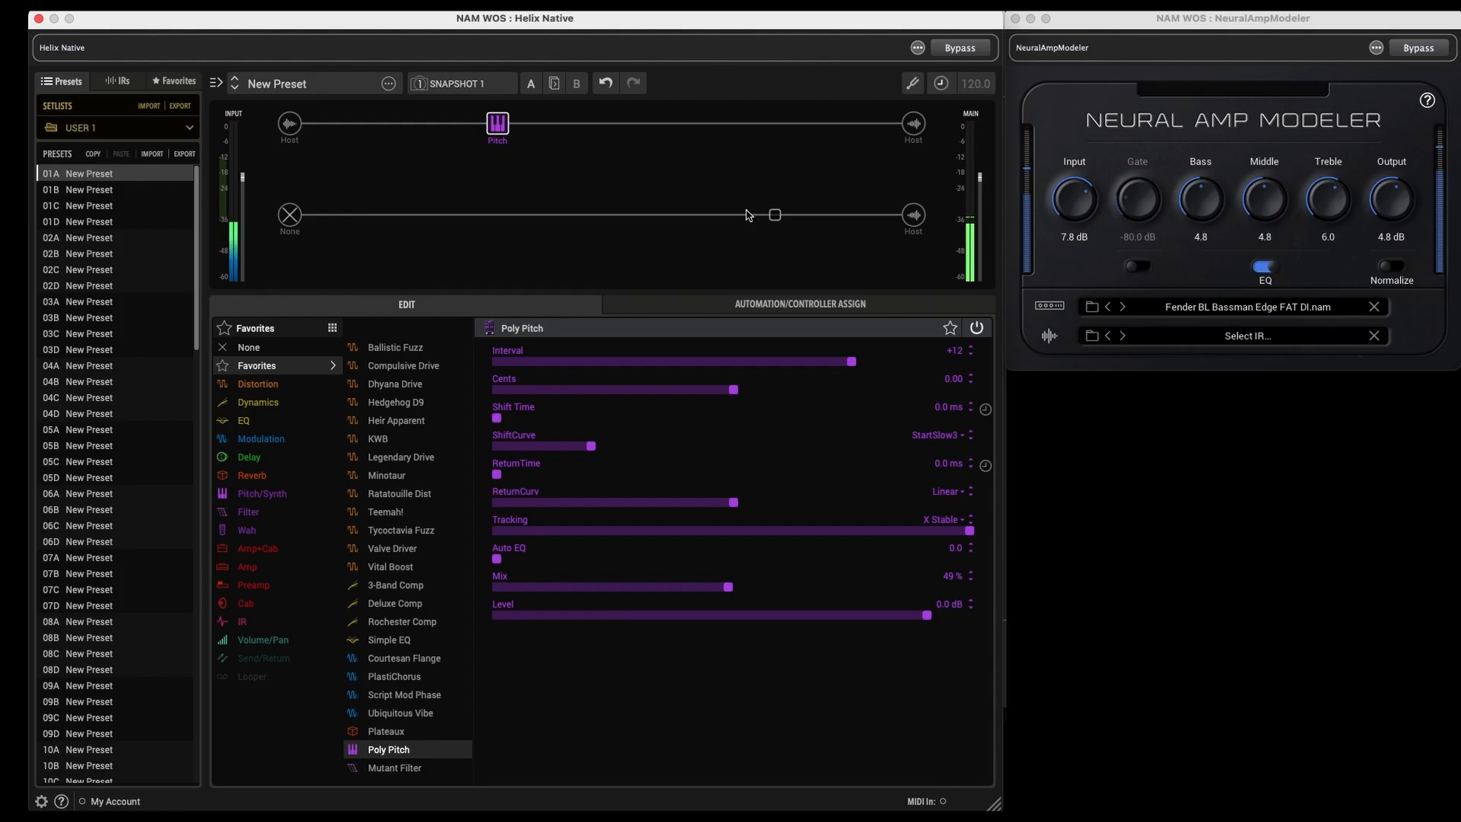
{"action": "mouse_move", "coordinate": [695, 586]}
{"action": "left_mouse_down"}
{"action": "mouse_move", "coordinate": [640, 591]}
{"action": "mouse_move", "coordinate": [667, 588]}
{"action": "left_mouse_up"}
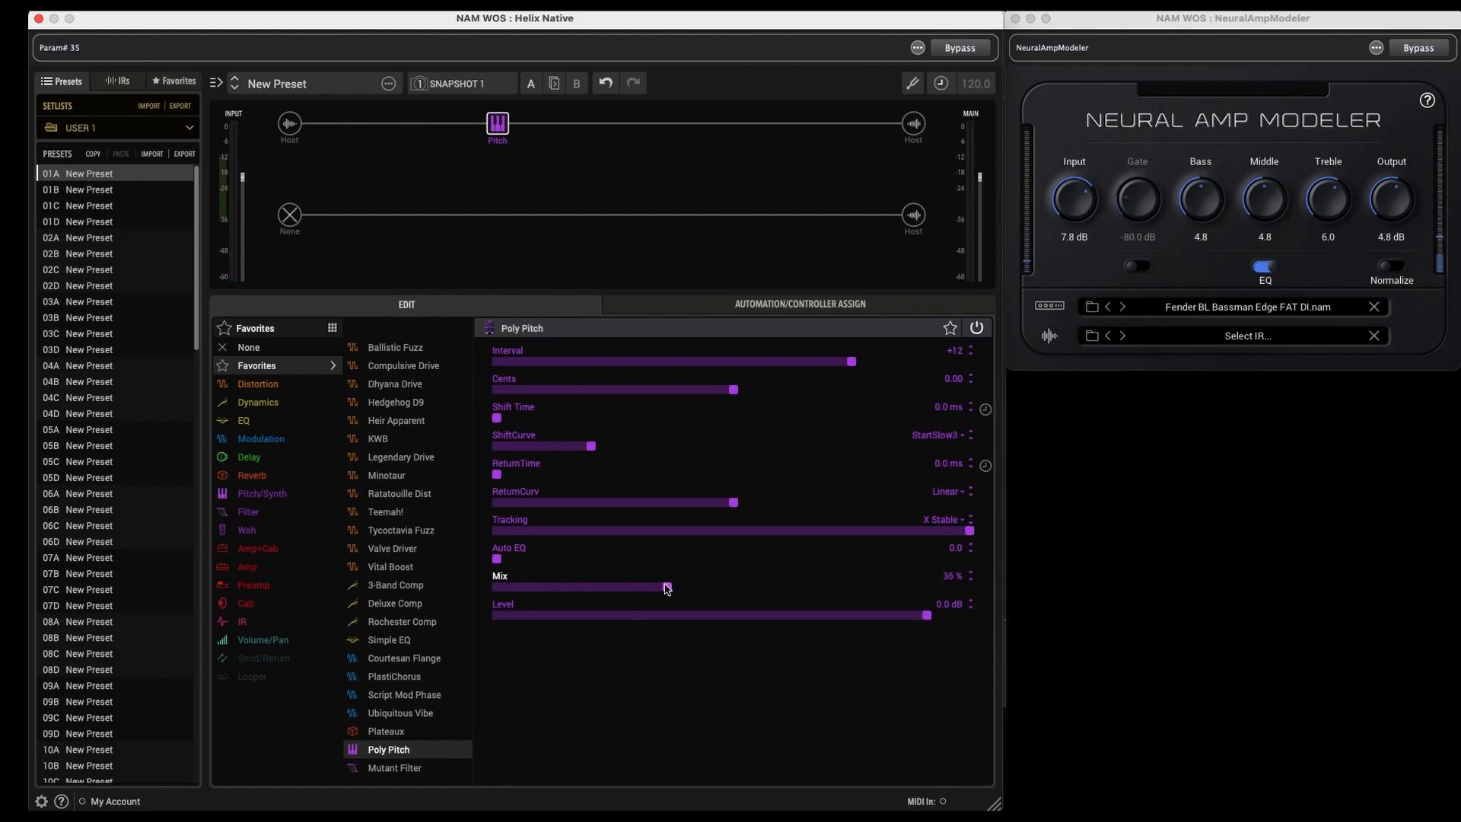